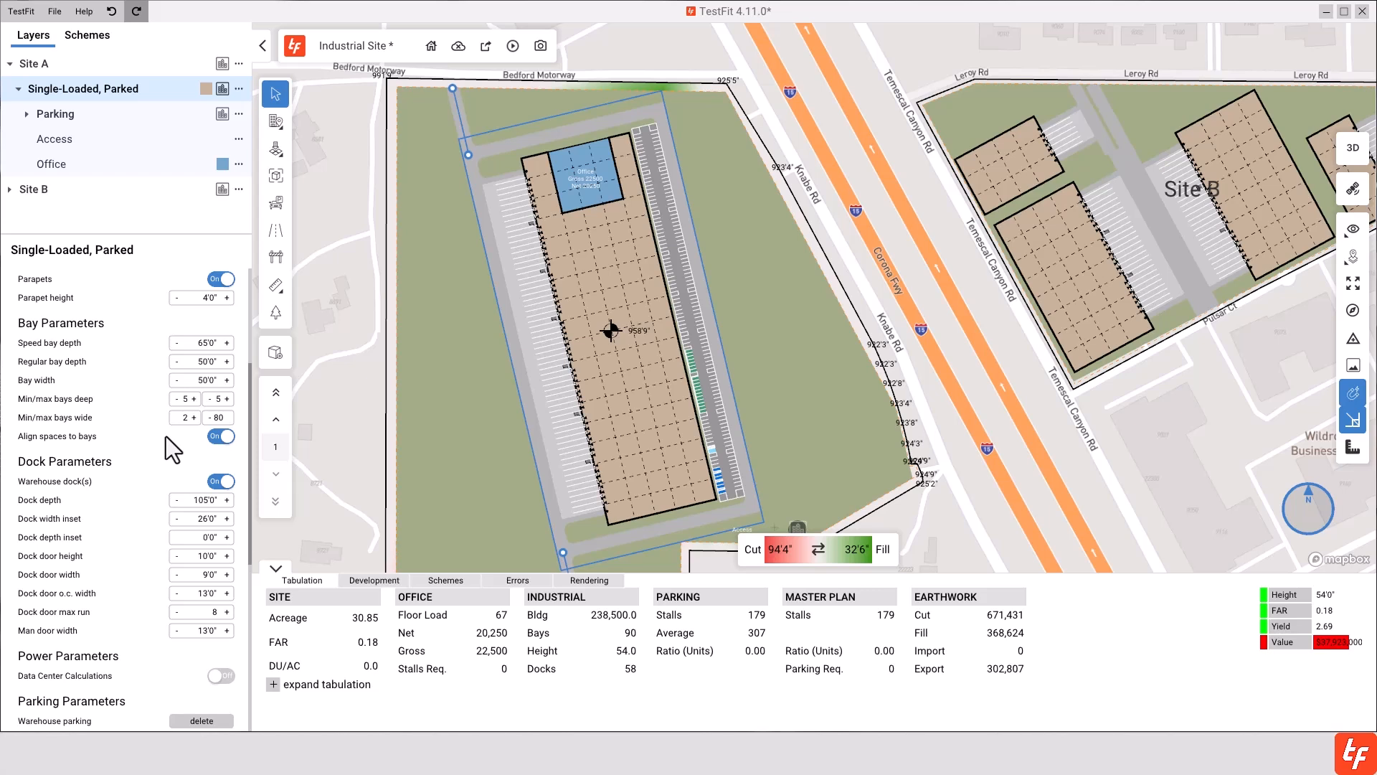
- Try speed bay depths of 60', 50' and 75' on the Single-Loaded, Parked warehouse in Site A
left_click(206, 343)
type("60")
key("Return")
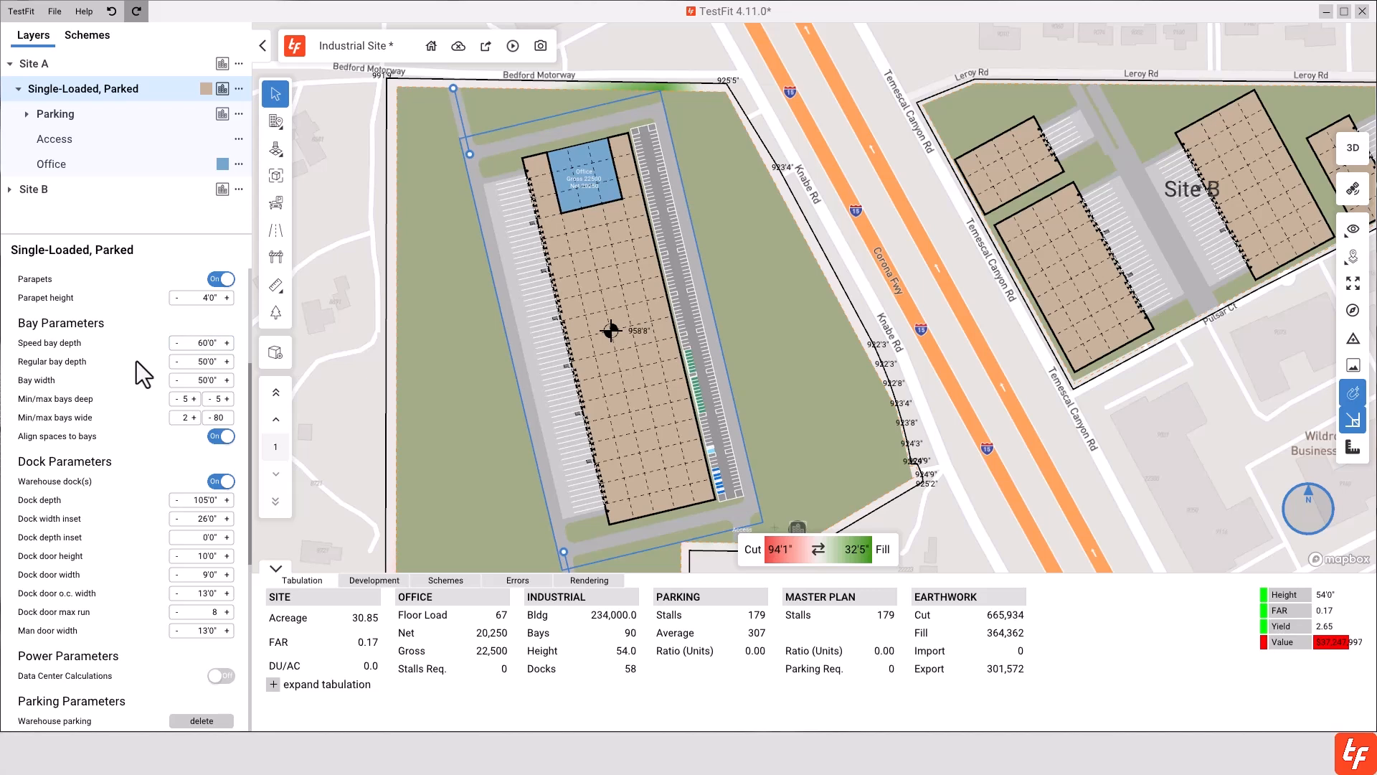
left_click(205, 344)
type("55")
key("Return")
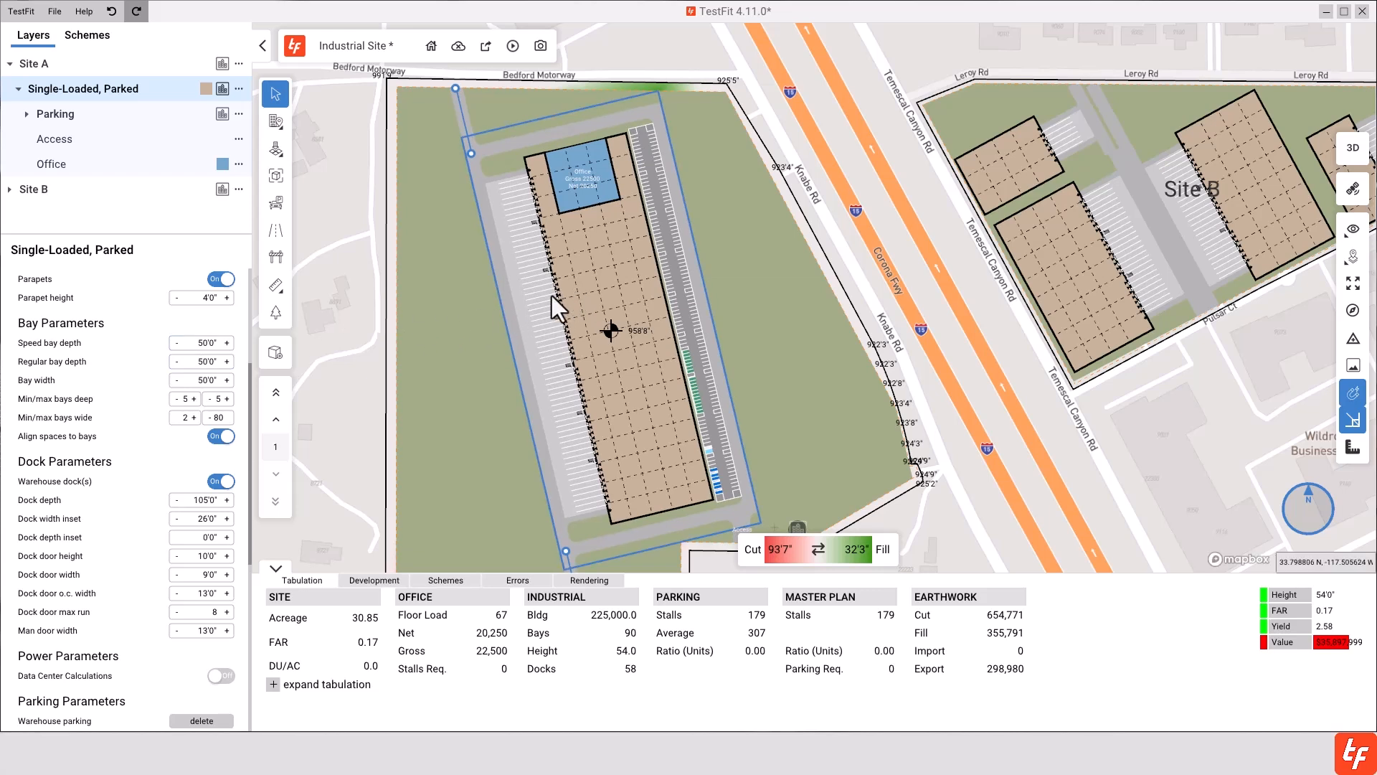
left_click(207, 343)
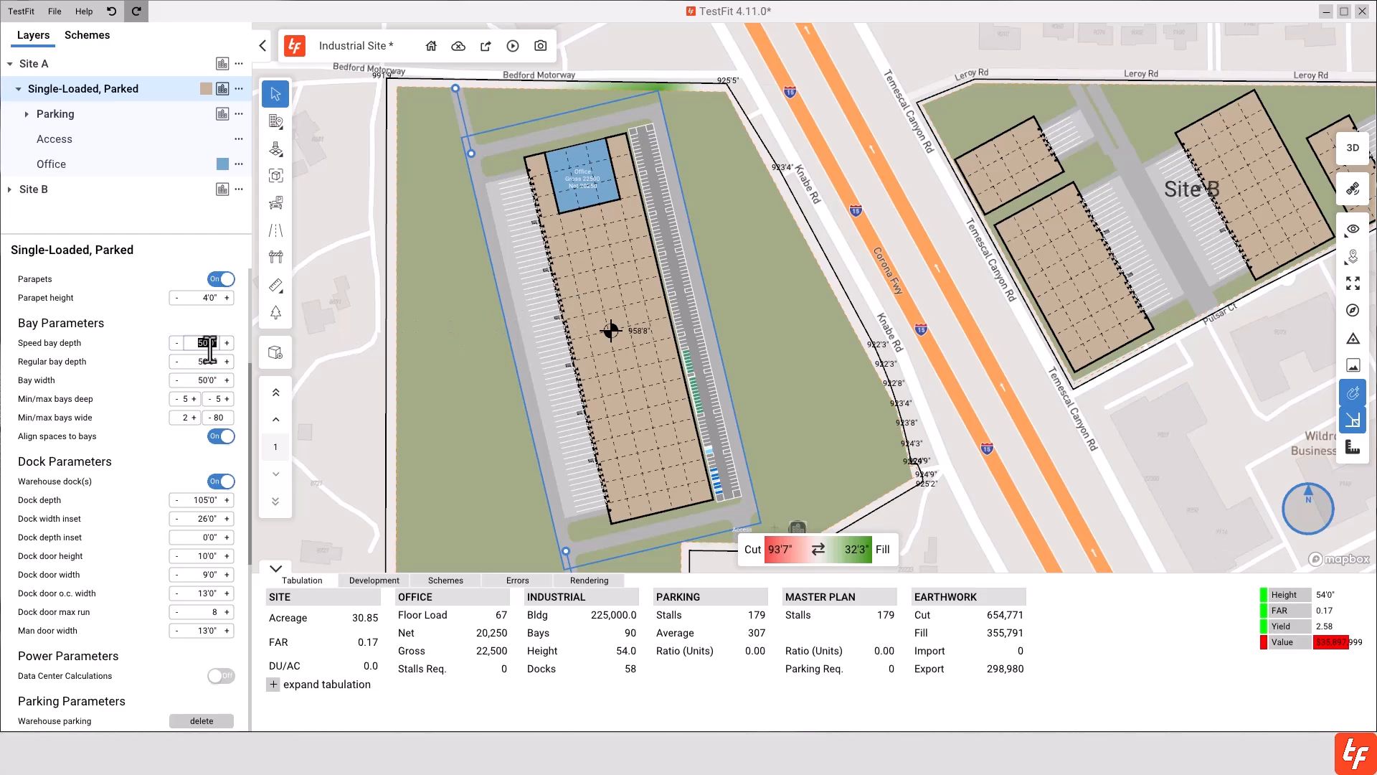
type("75")
key("Return")
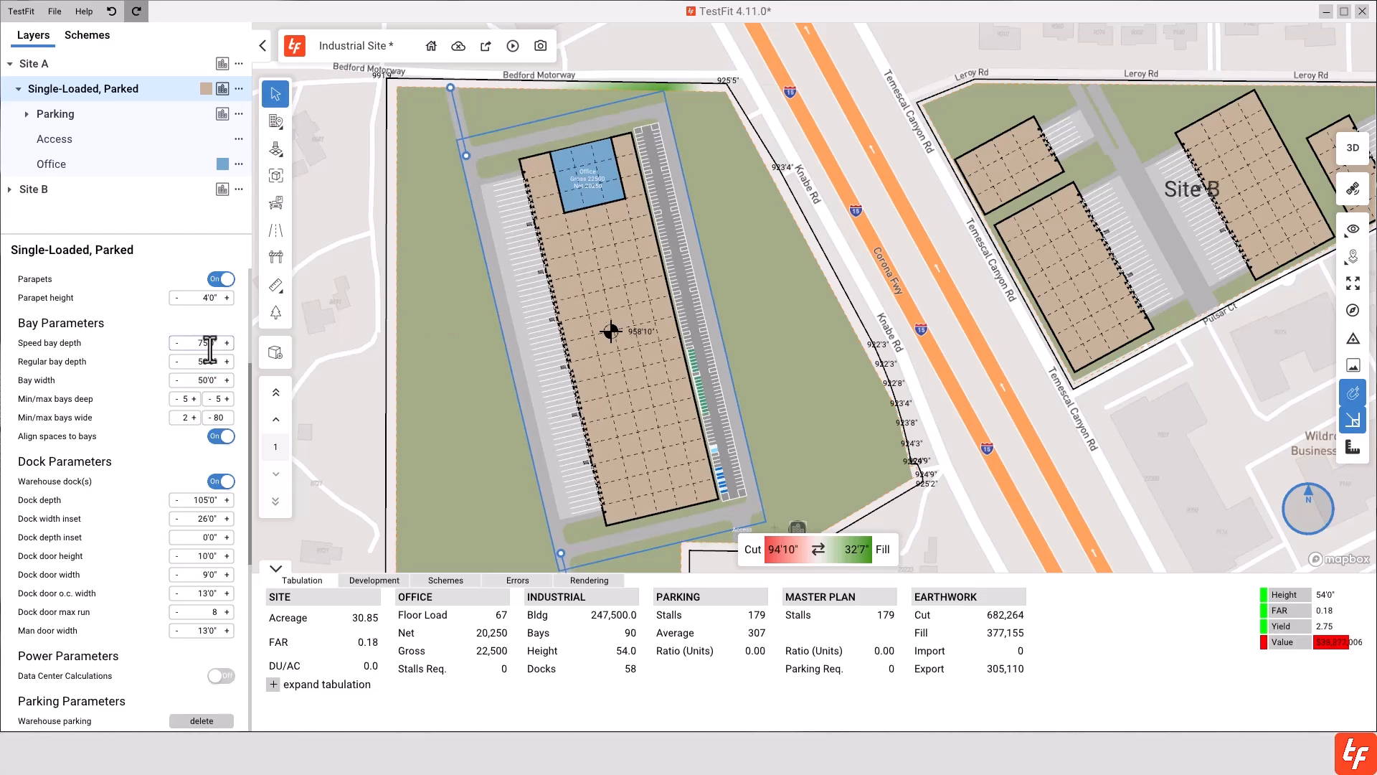
- Set the warehouse's speed bay depth to 60'
scroll(605, 309, "up", 5)
scroll(558, 313, "up", 2)
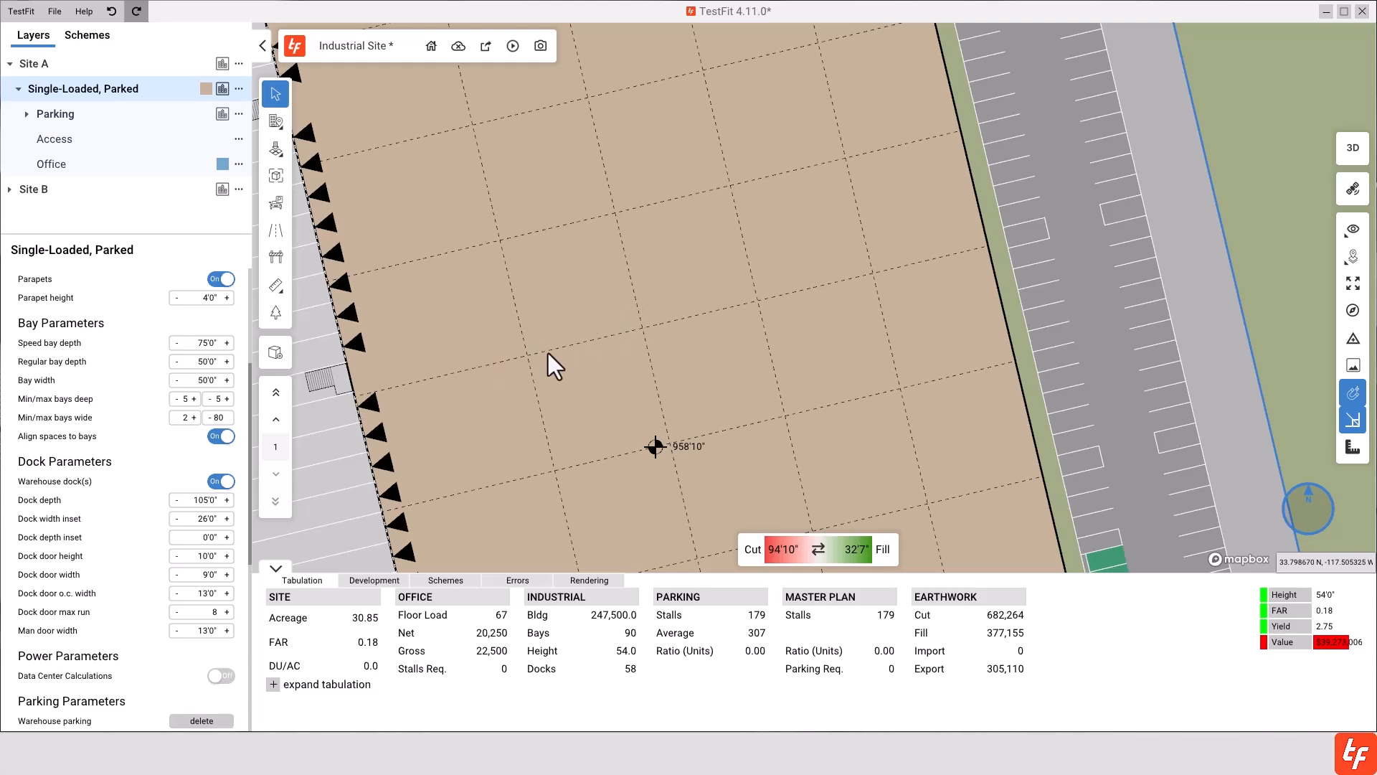
scroll(423, 423, "down", 5)
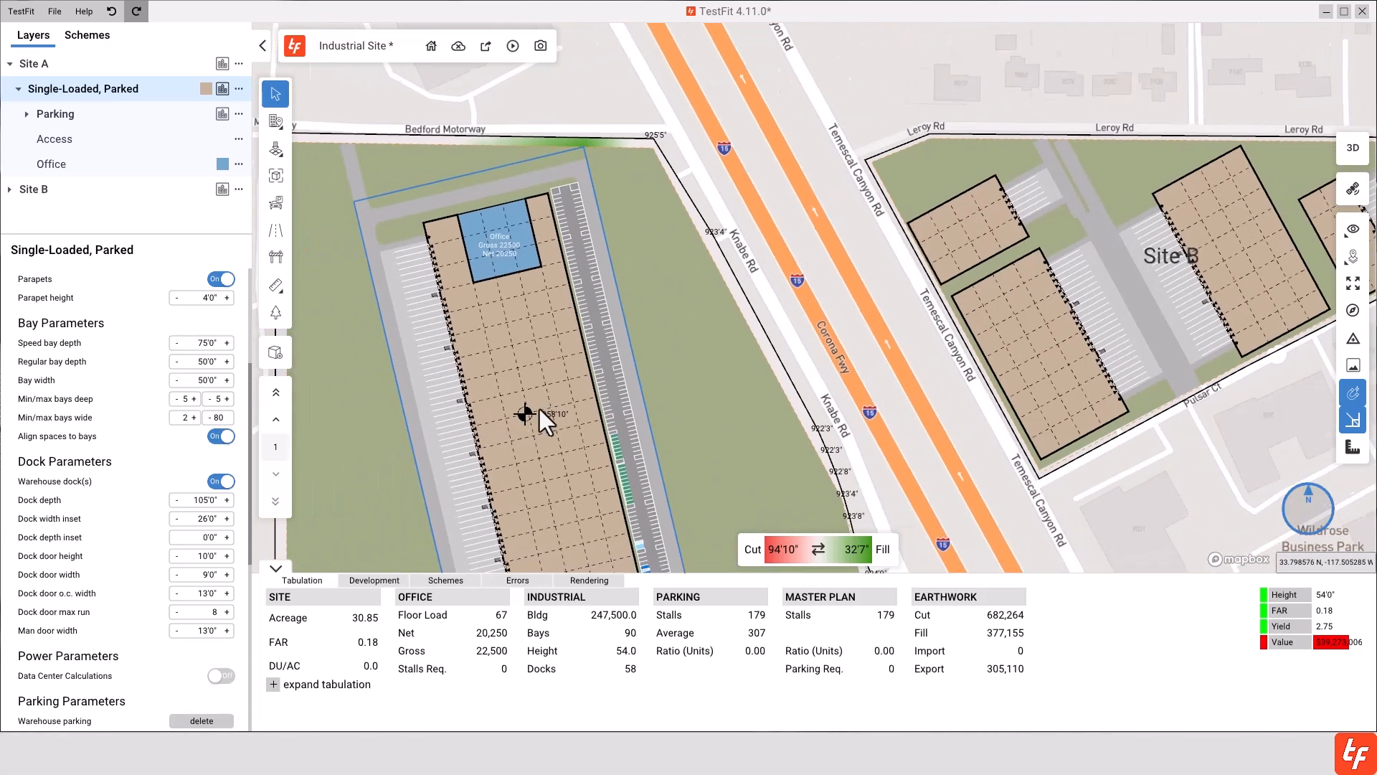
middle_click_drag(539, 409, 583, 403)
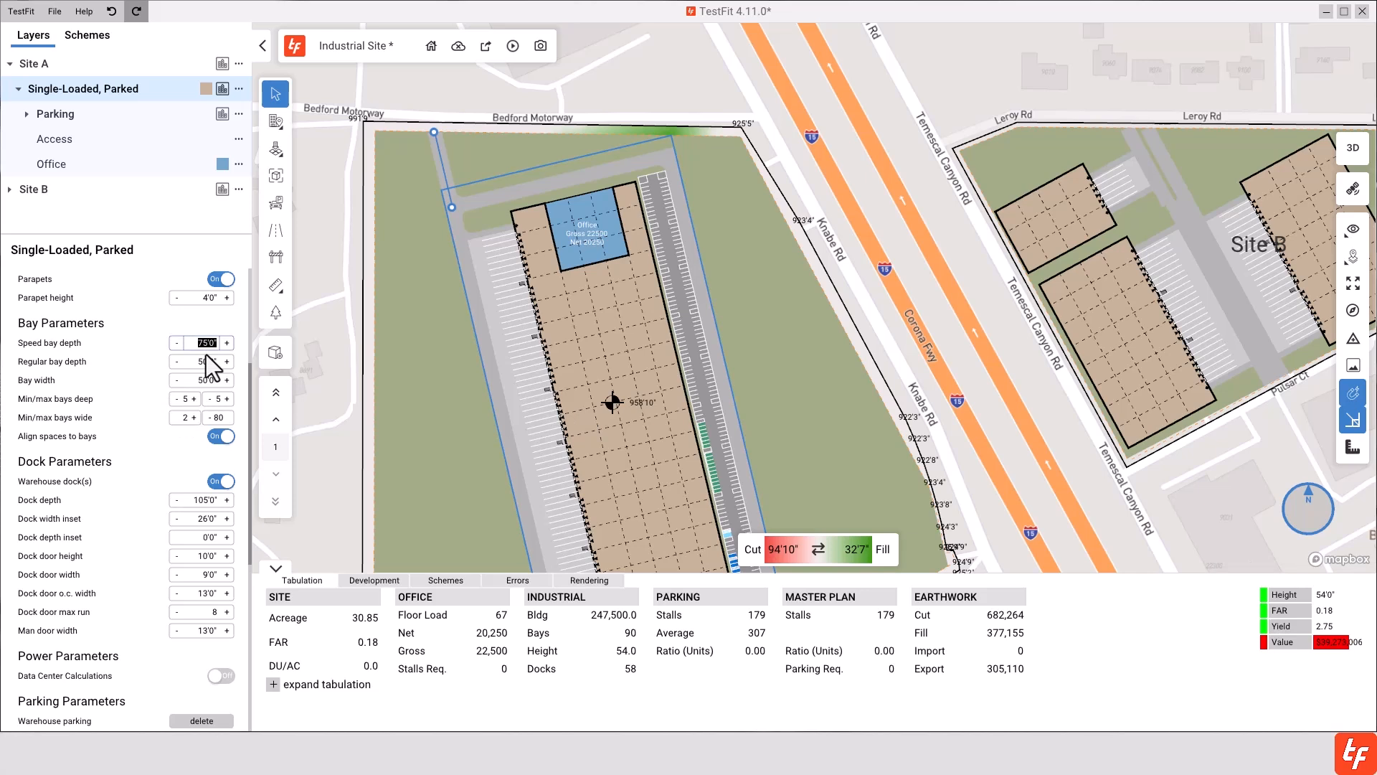
key("Return")
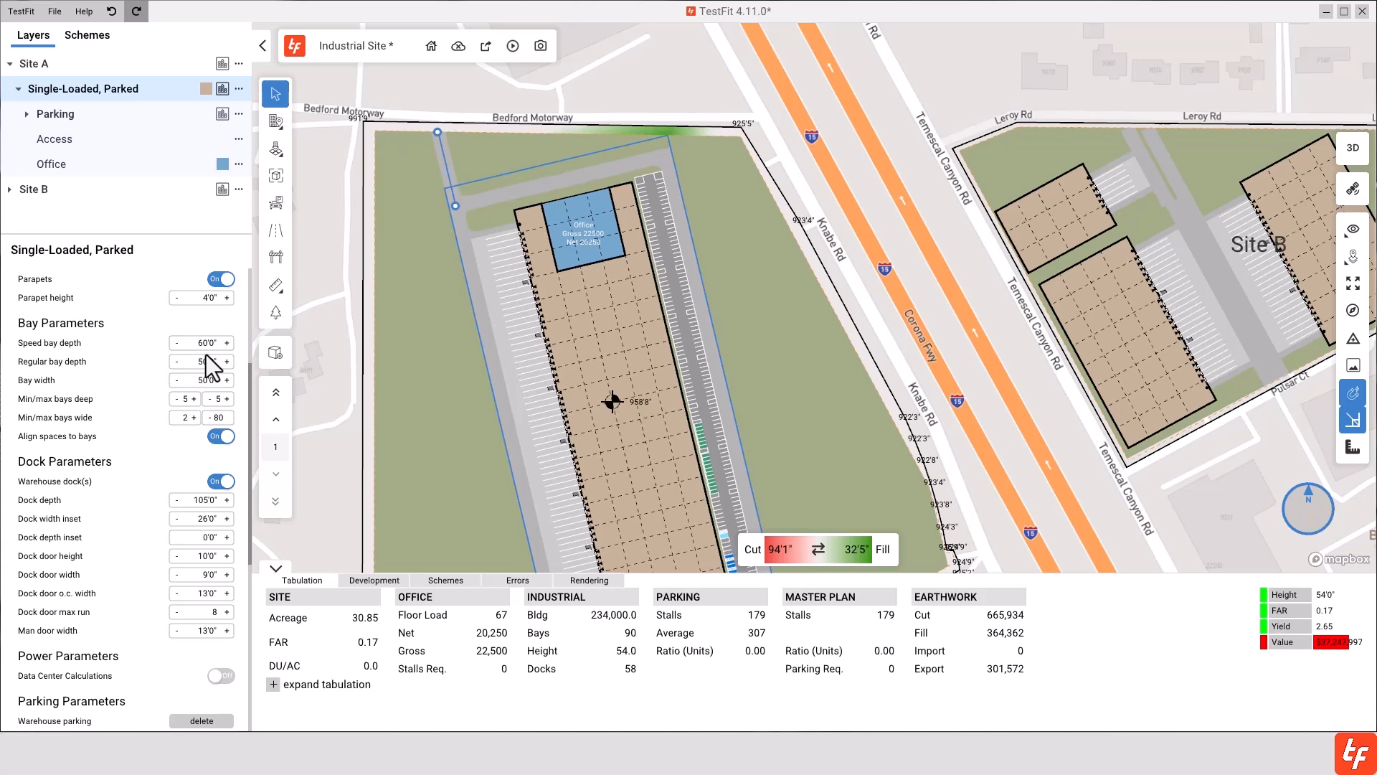
- Try a regular bay depth of 60' for the warehouse, and return it to 50'
left_click(206, 359)
key("Return")
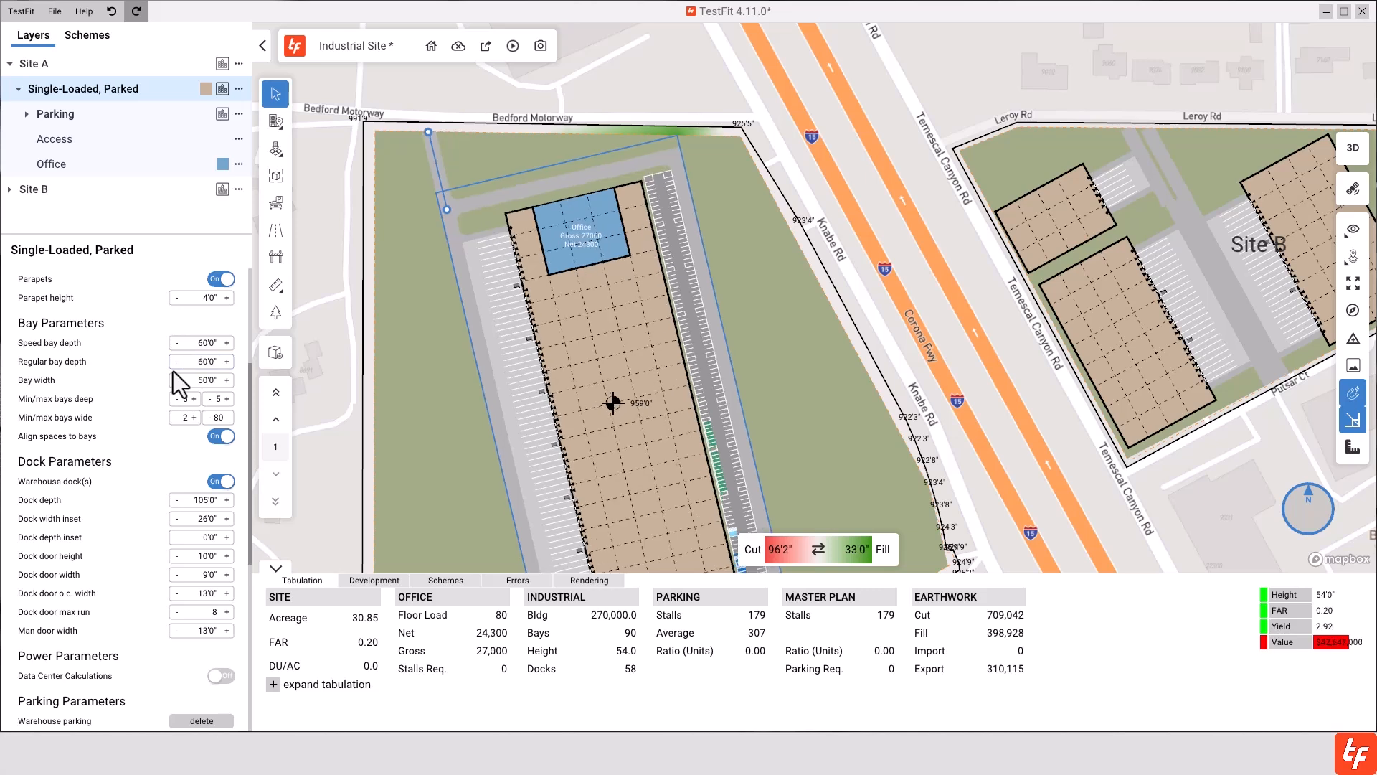
left_click(195, 364)
type("50")
key("Return")
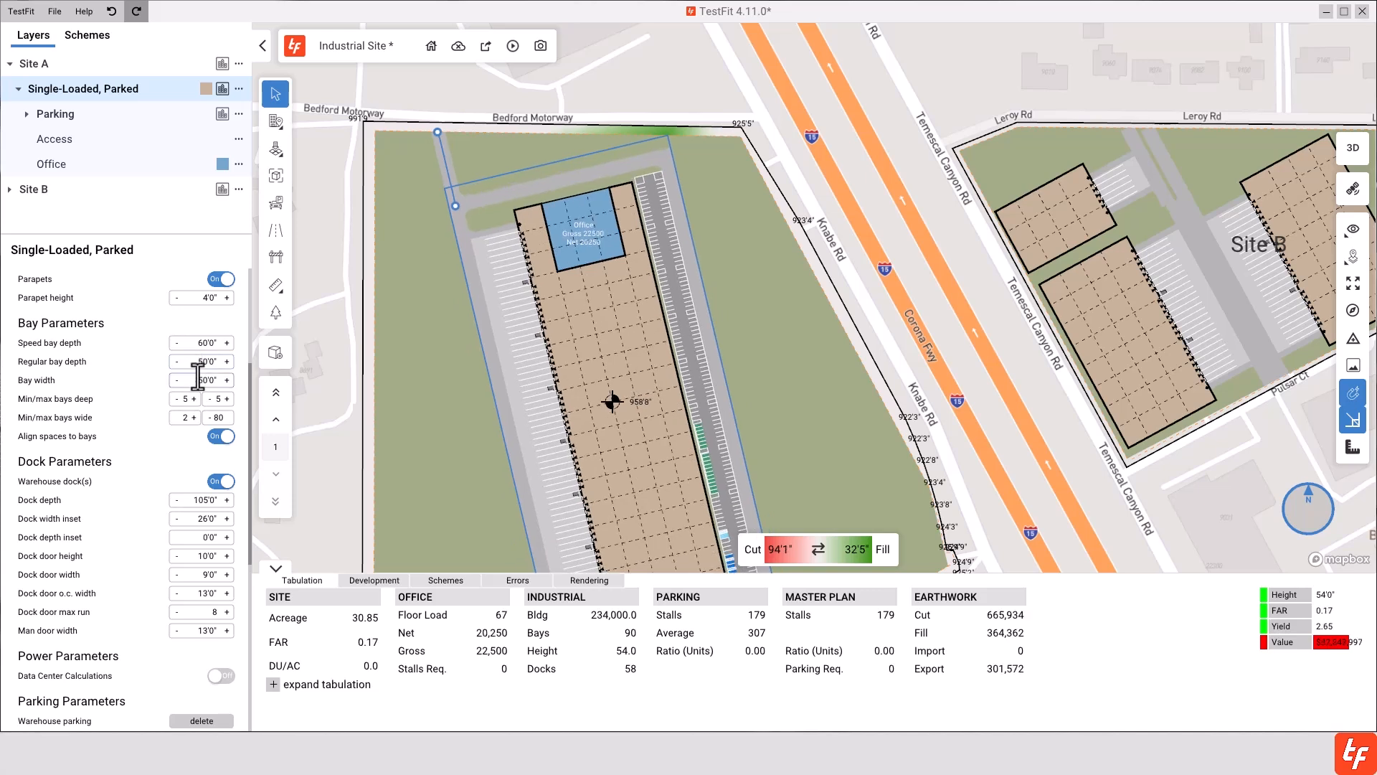
- Try bay widths of 40' and 65' for the Site A warehouse
right_click_drag(561, 363, 628, 294)
scroll(544, 294, "down", 3)
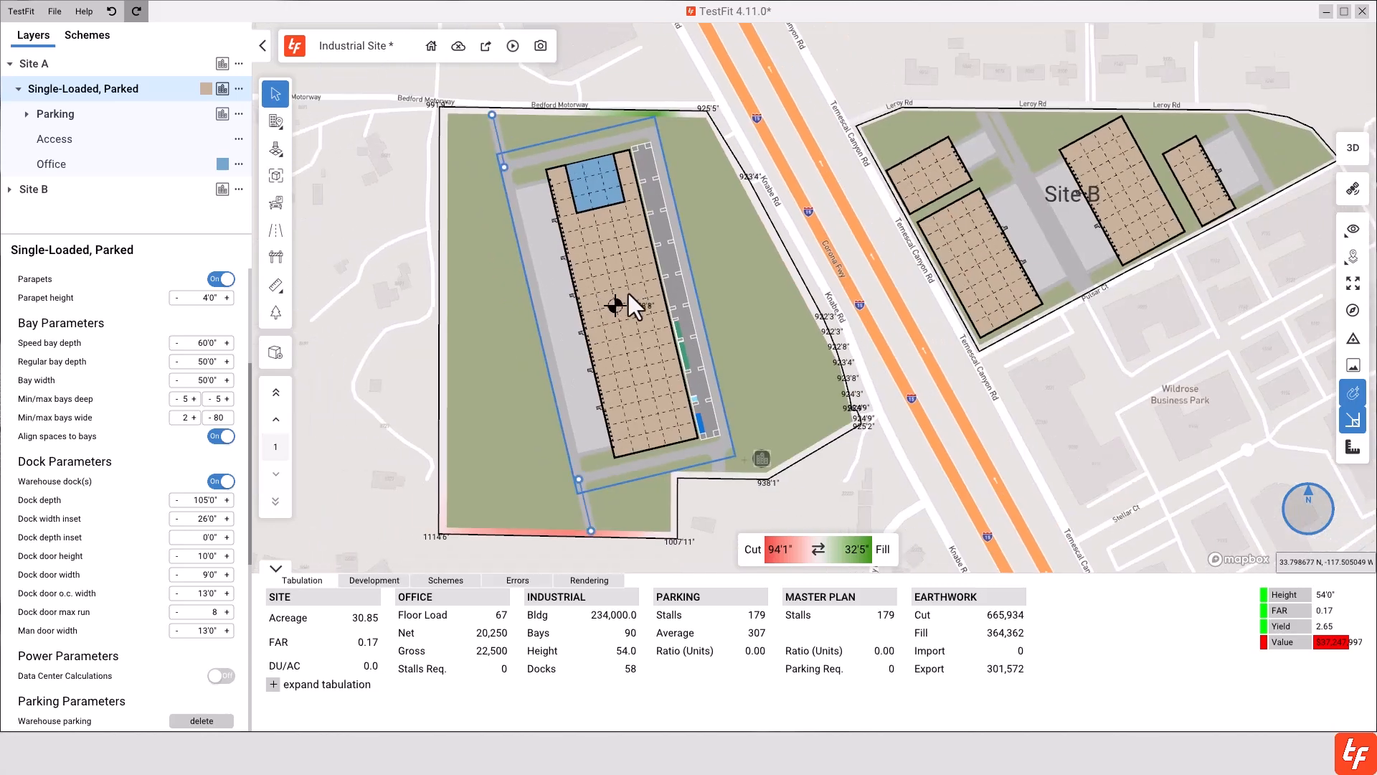
left_click(201, 382)
type("40")
key("Return")
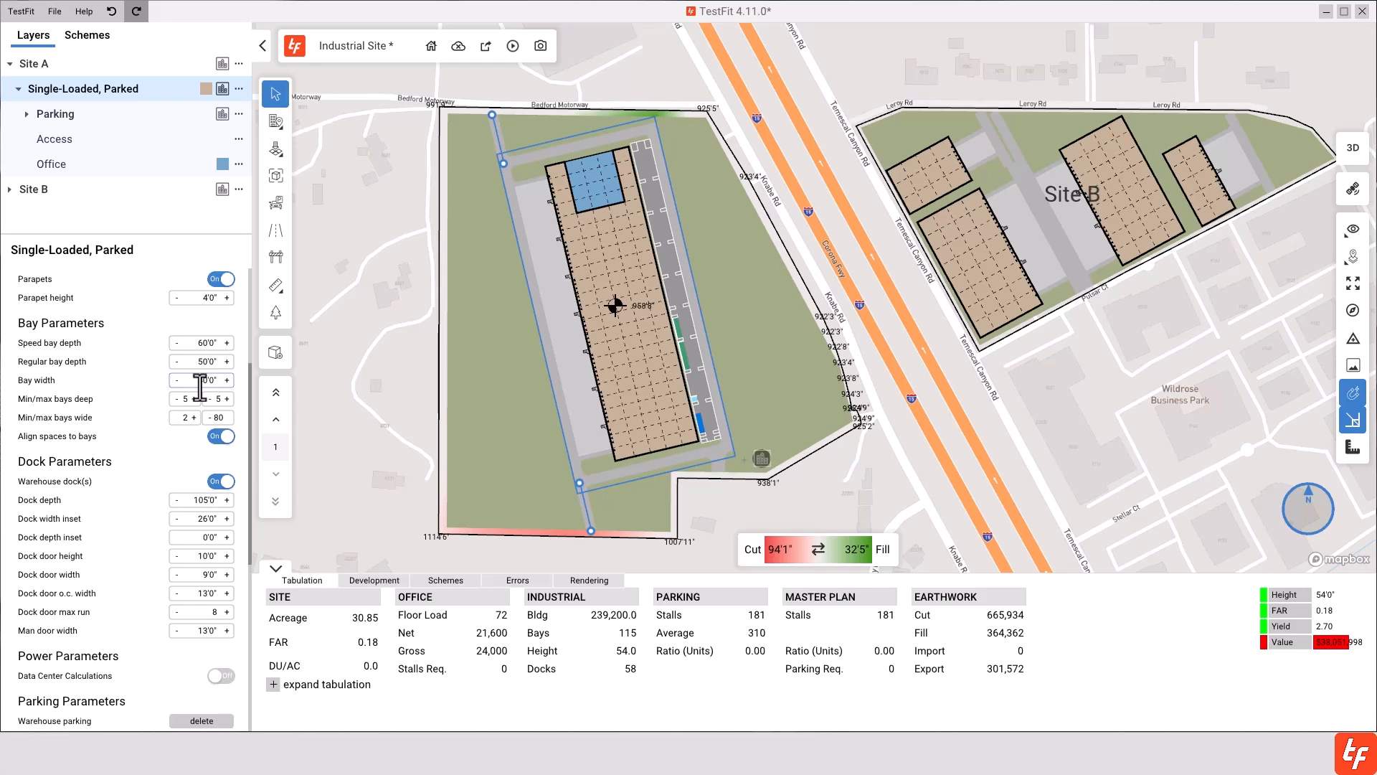
left_click(200, 382)
type("65")
key("Return")
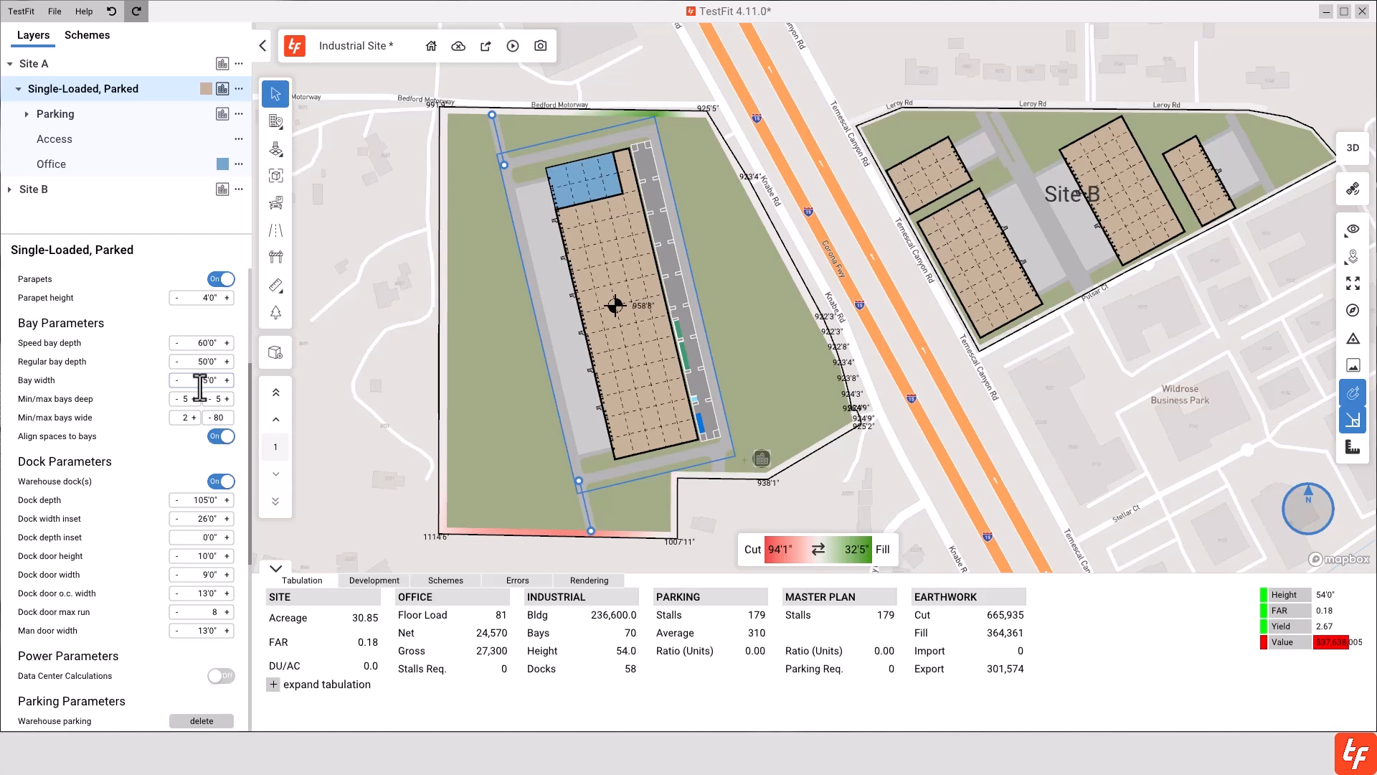
- Set the warehouse's bay width to 55'
left_click(197, 381)
type("55")
key("Return")
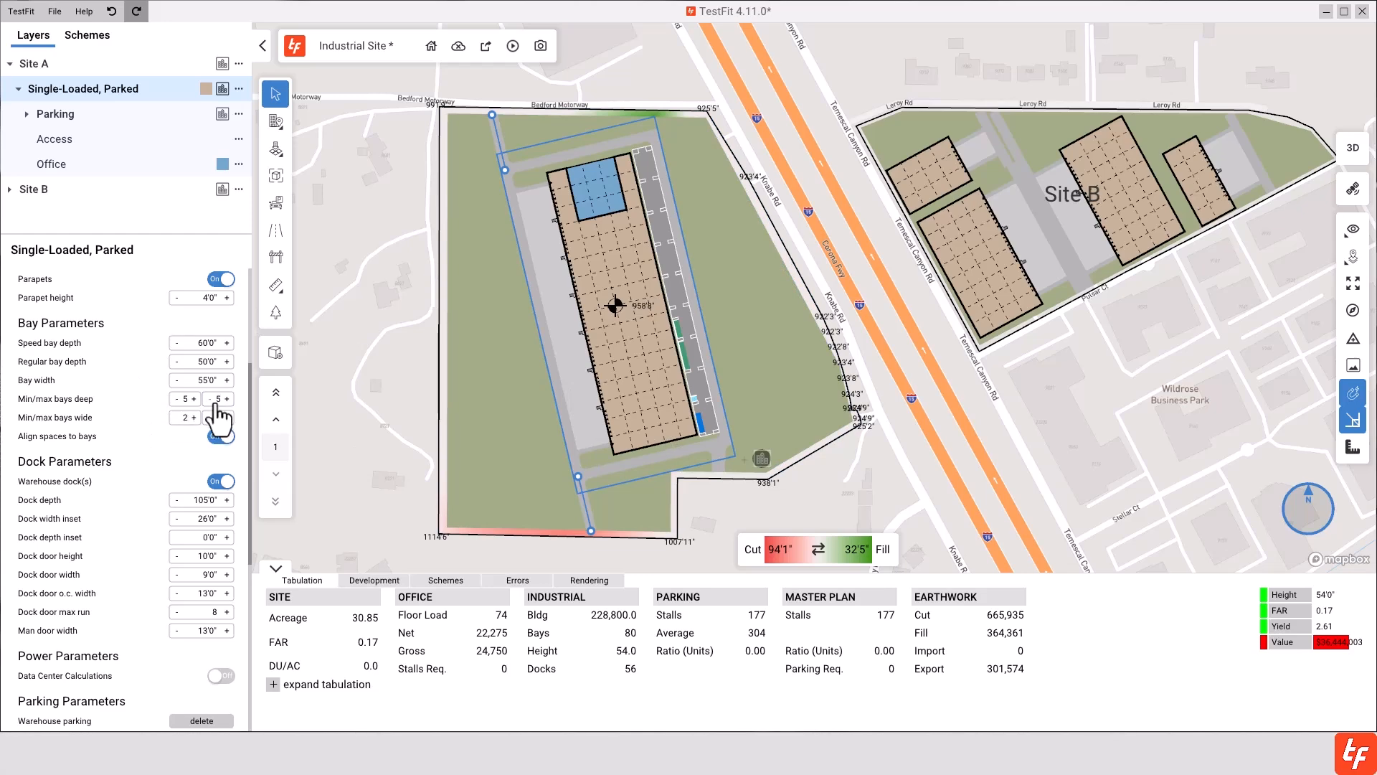
- Lower both the minimum and maximum number of bays deep to 3
scroll(659, 423, "up", 5)
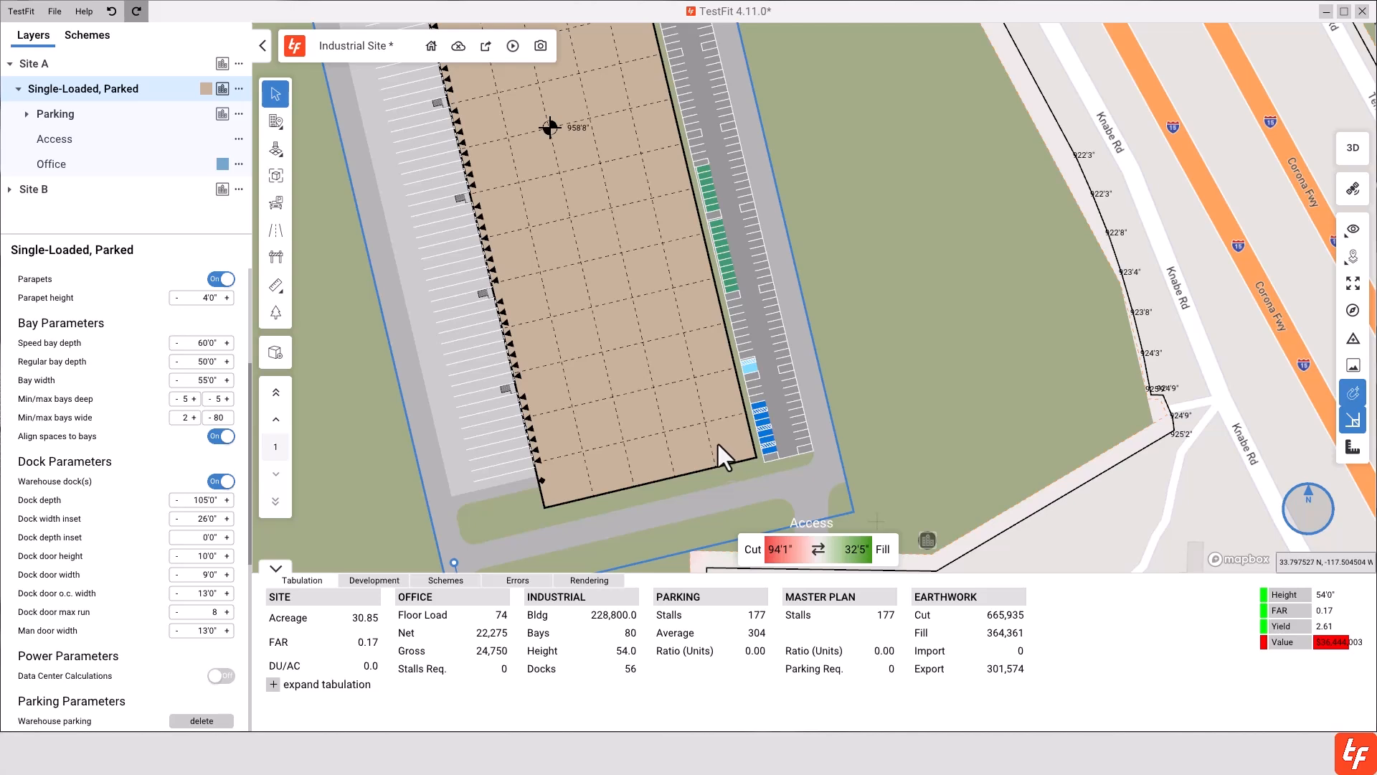
left_click(208, 400)
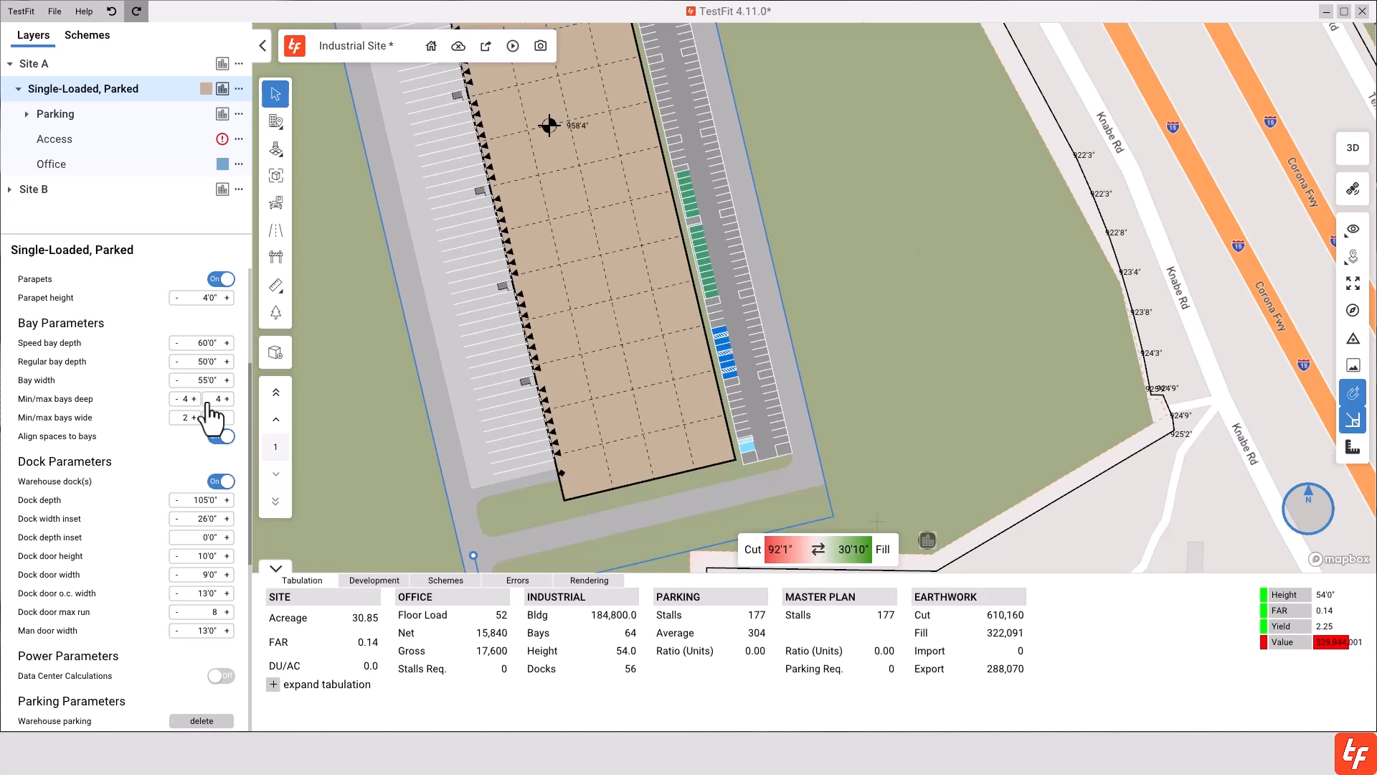
left_click(209, 399)
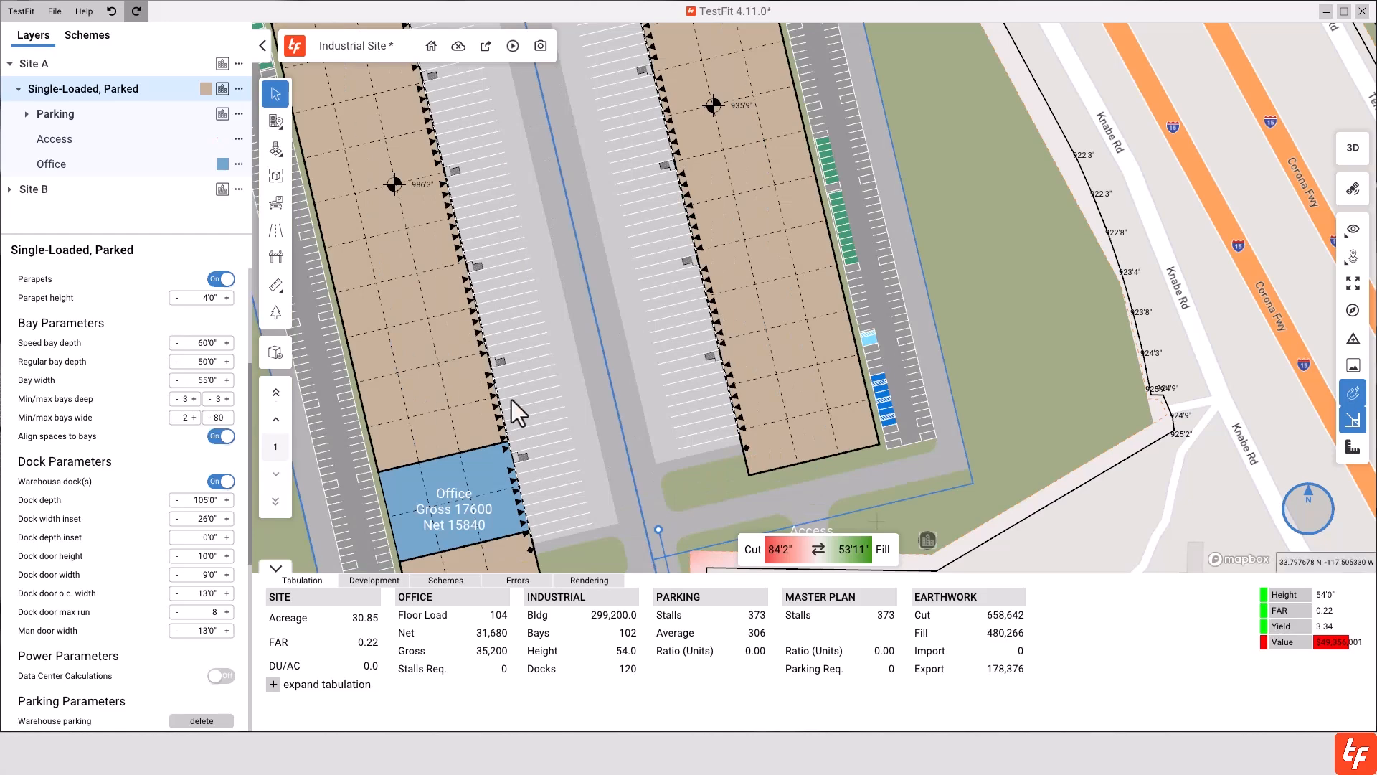
- Limit the Site A warehouses to a maximum of 10 bays wide
scroll(526, 393, "down", 5)
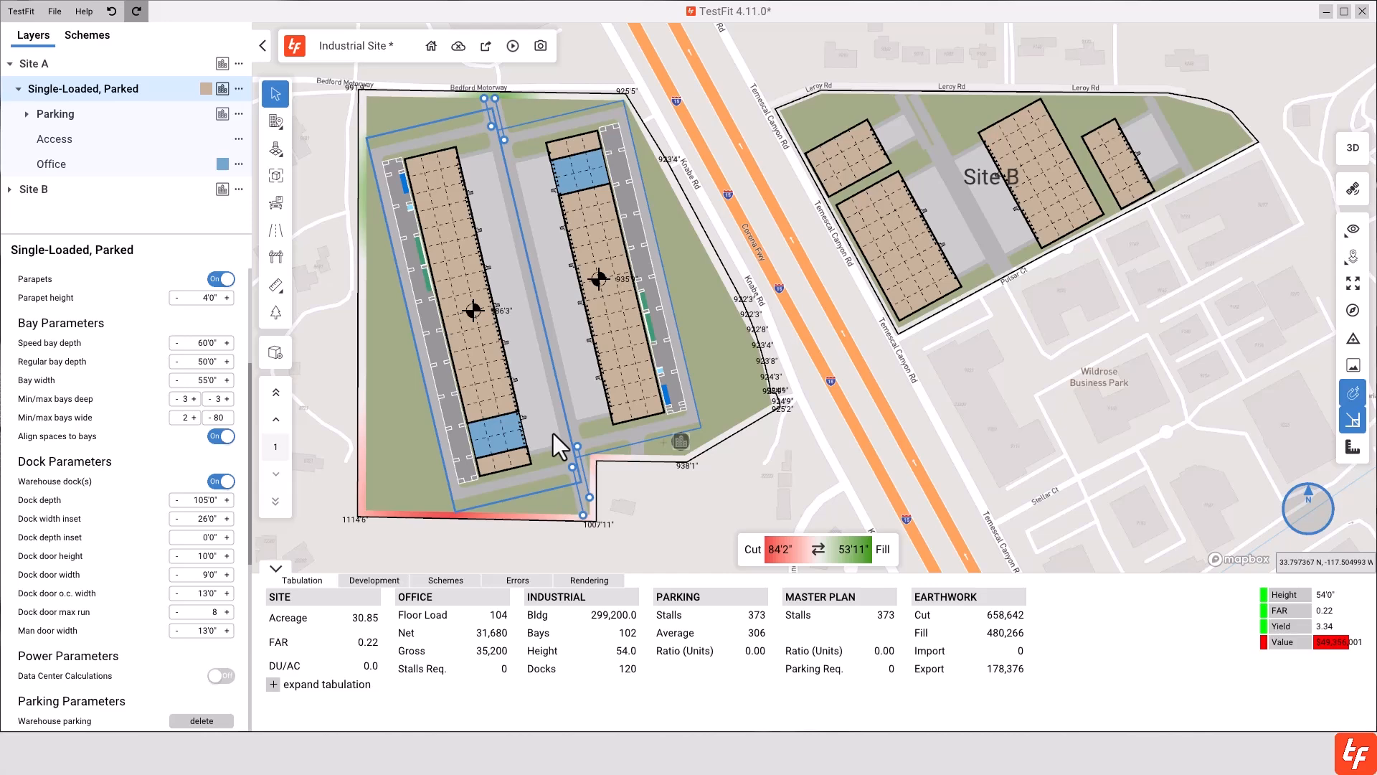
scroll(553, 433, "up", 5)
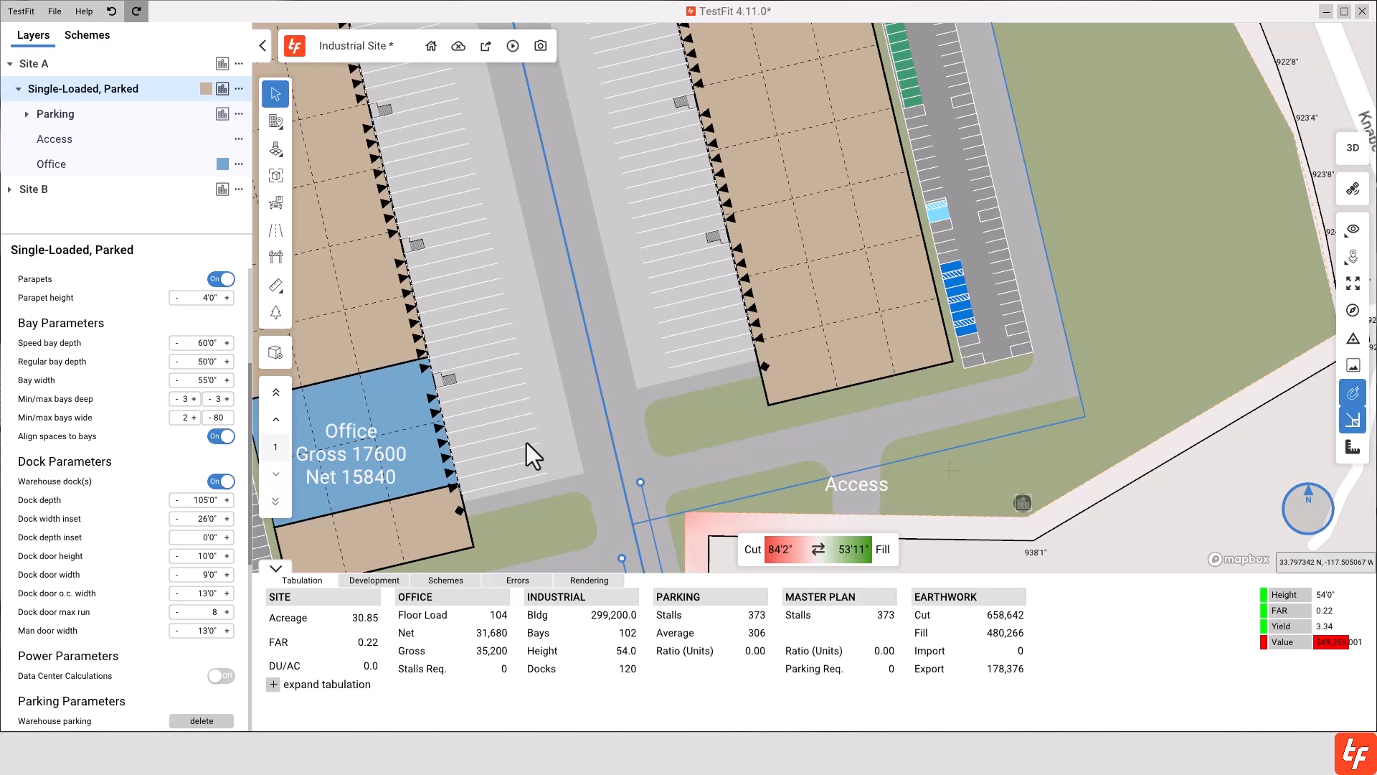
scroll(526, 424, "down", 5)
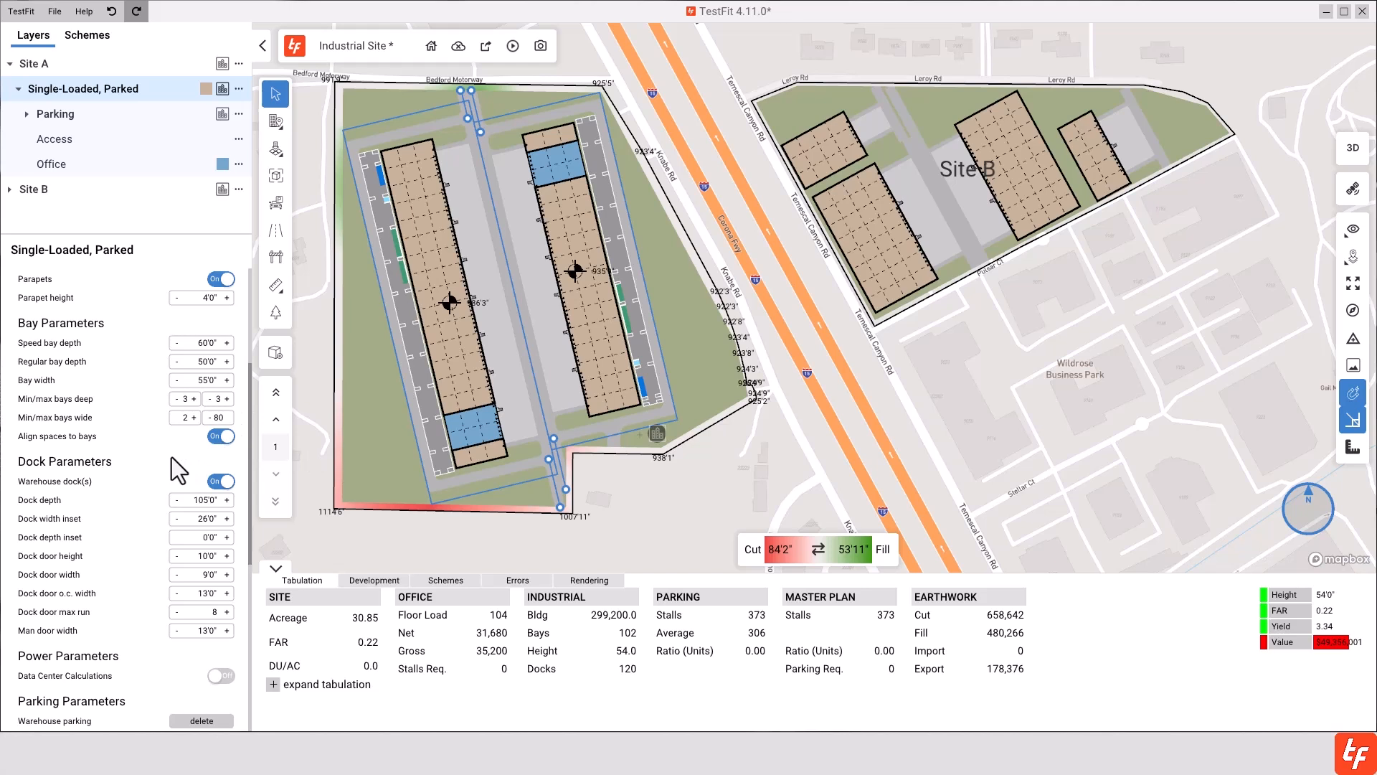
left_click(213, 418)
left_click(214, 418)
left_click(218, 418)
type("11")
key("BackSpace")
type("0")
key("Return")
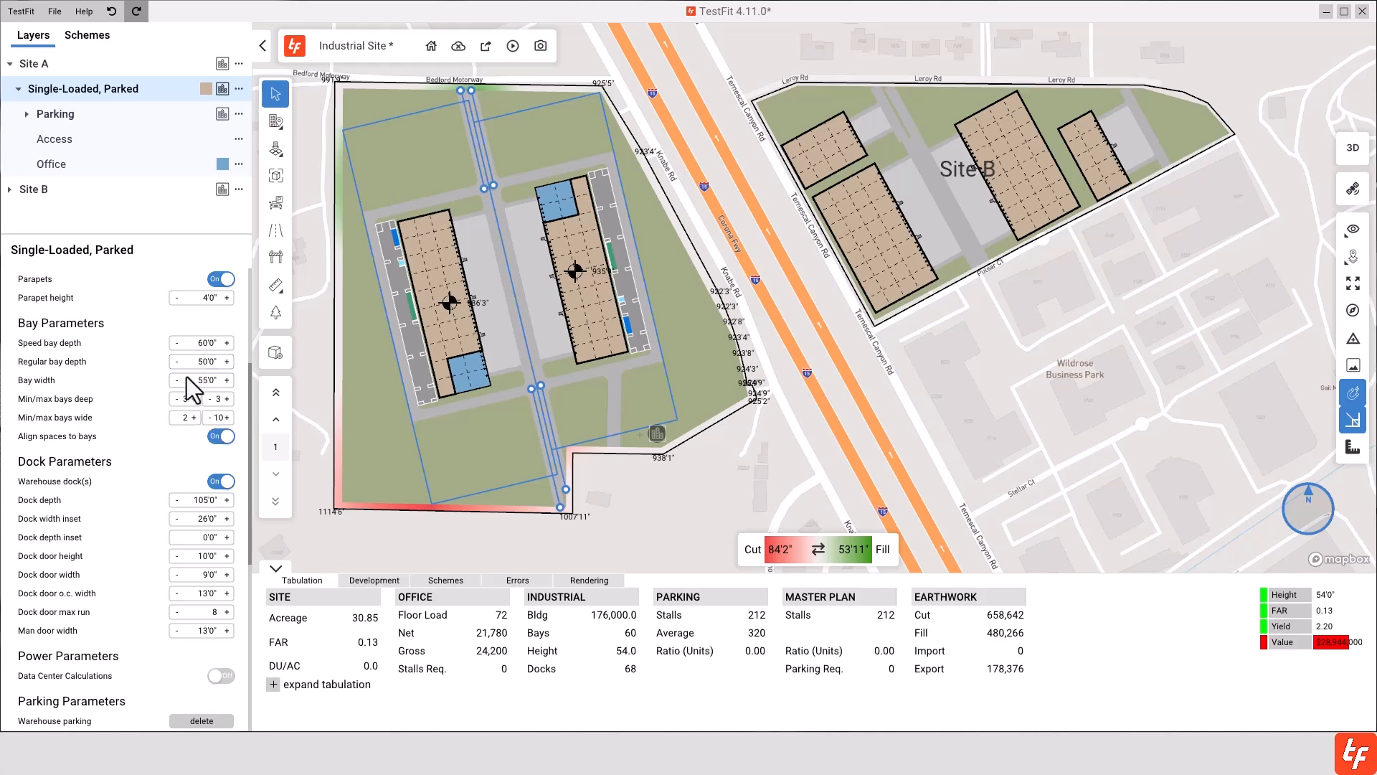
- Turn on the industrial building width and building depth labels on the plan
scroll(760, 342, "up", 5)
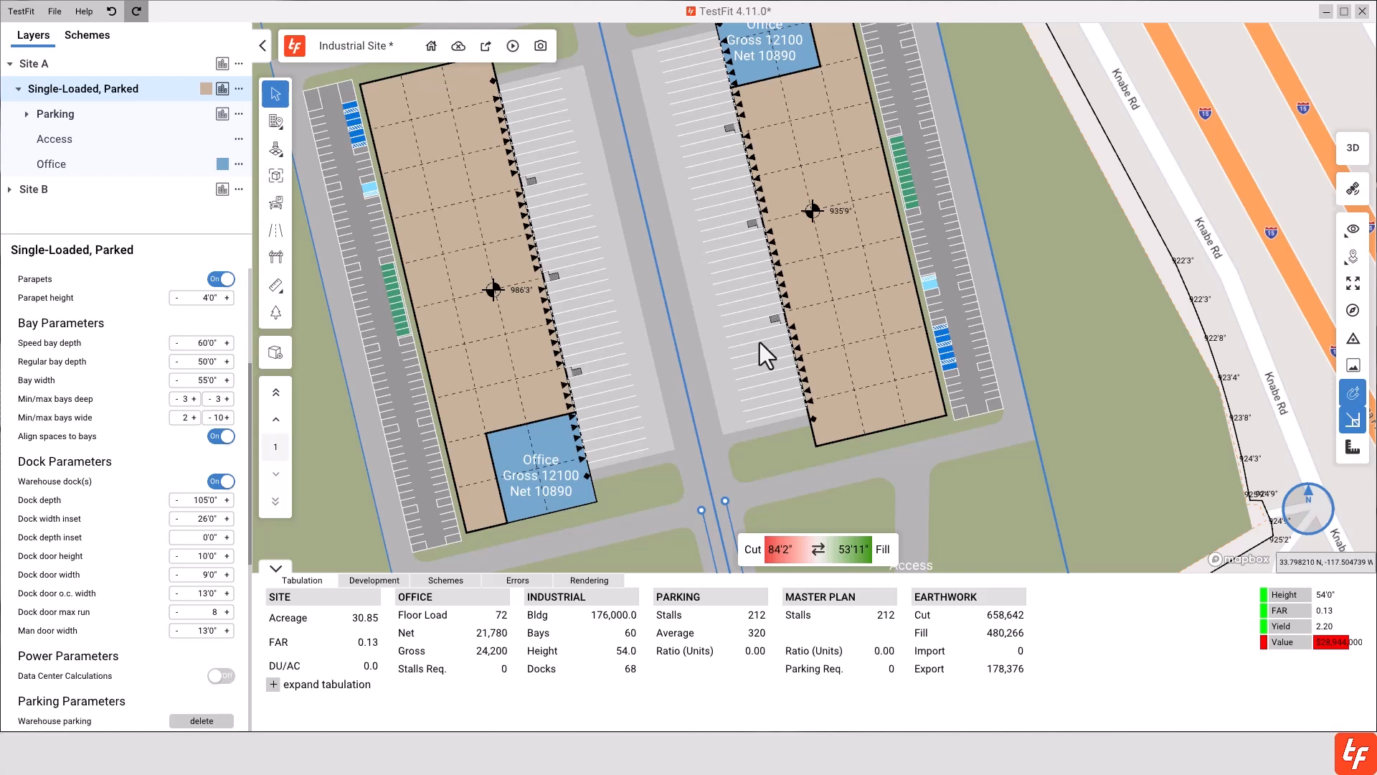
left_click(1351, 450)
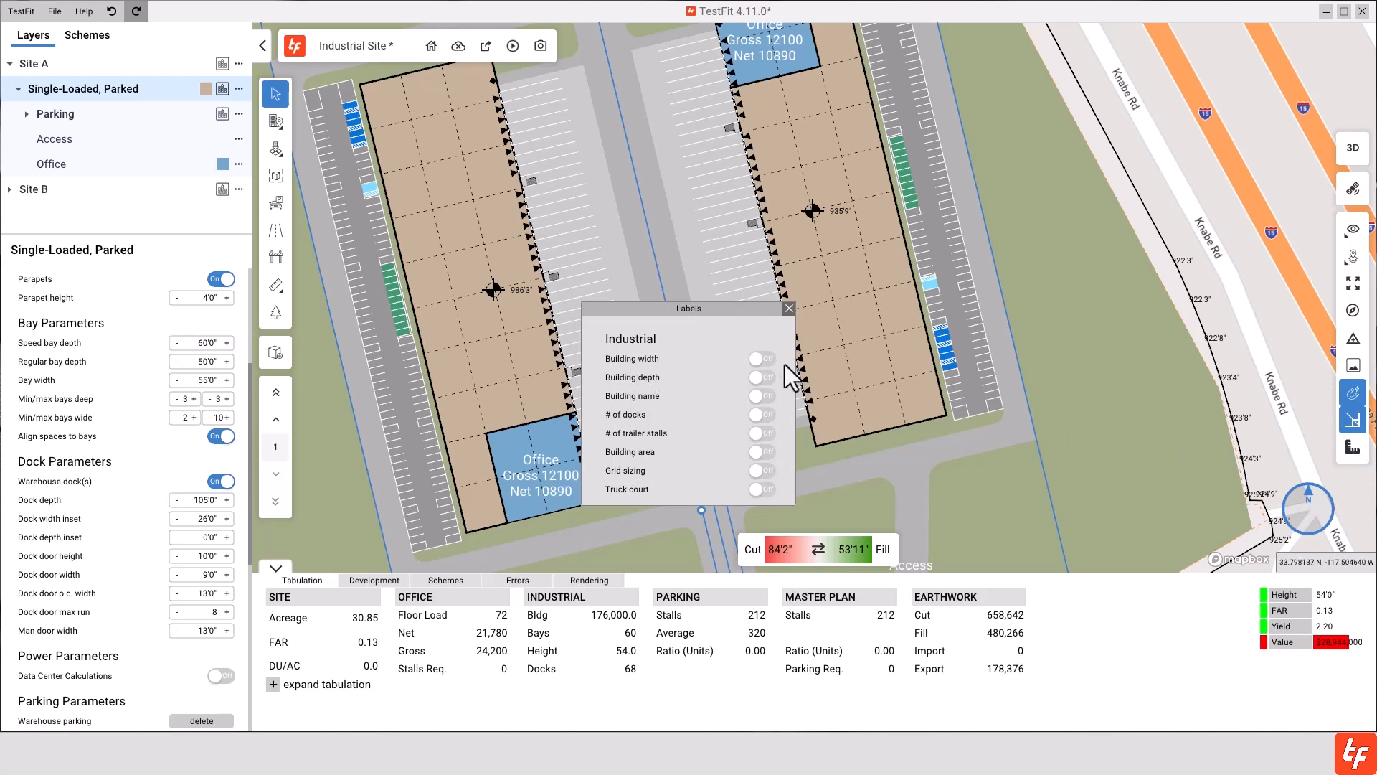
left_click(762, 360)
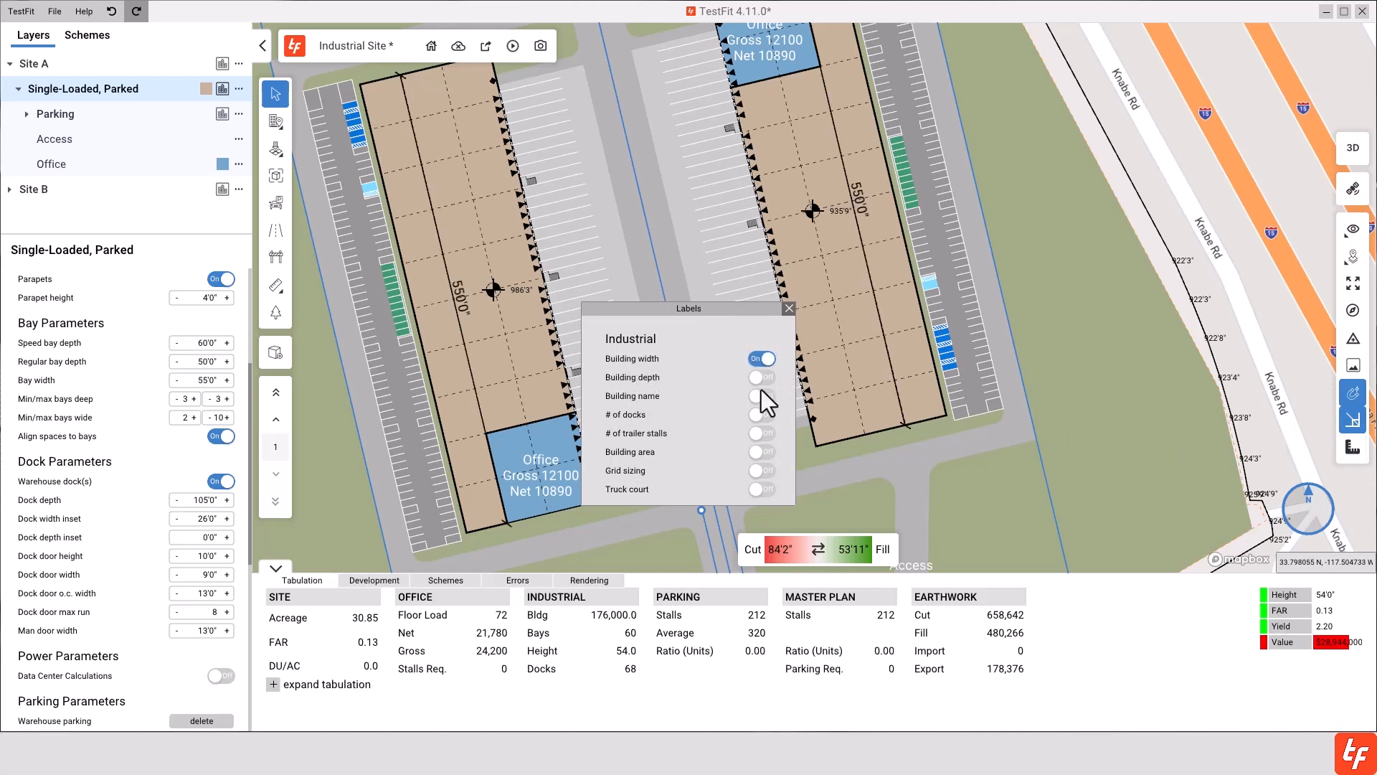
left_click(762, 380)
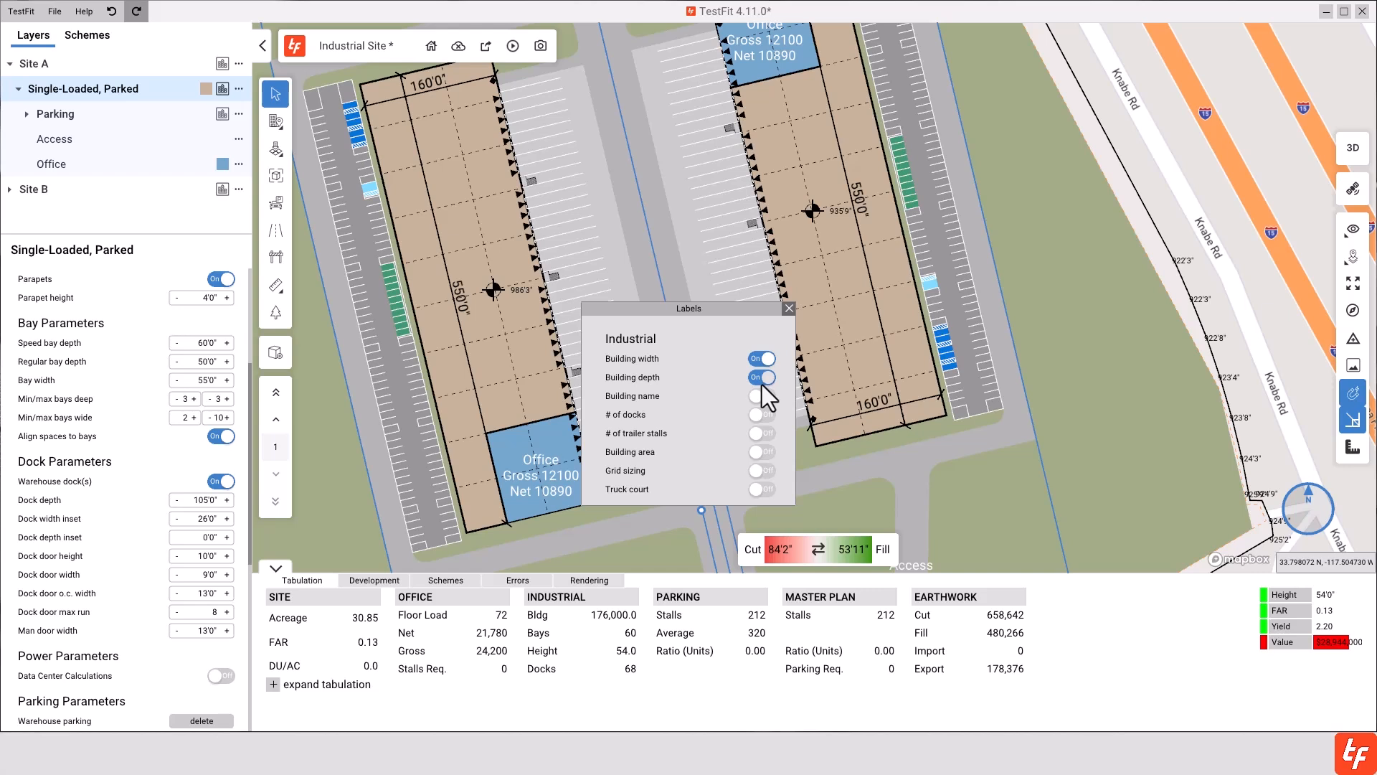
left_click(789, 308)
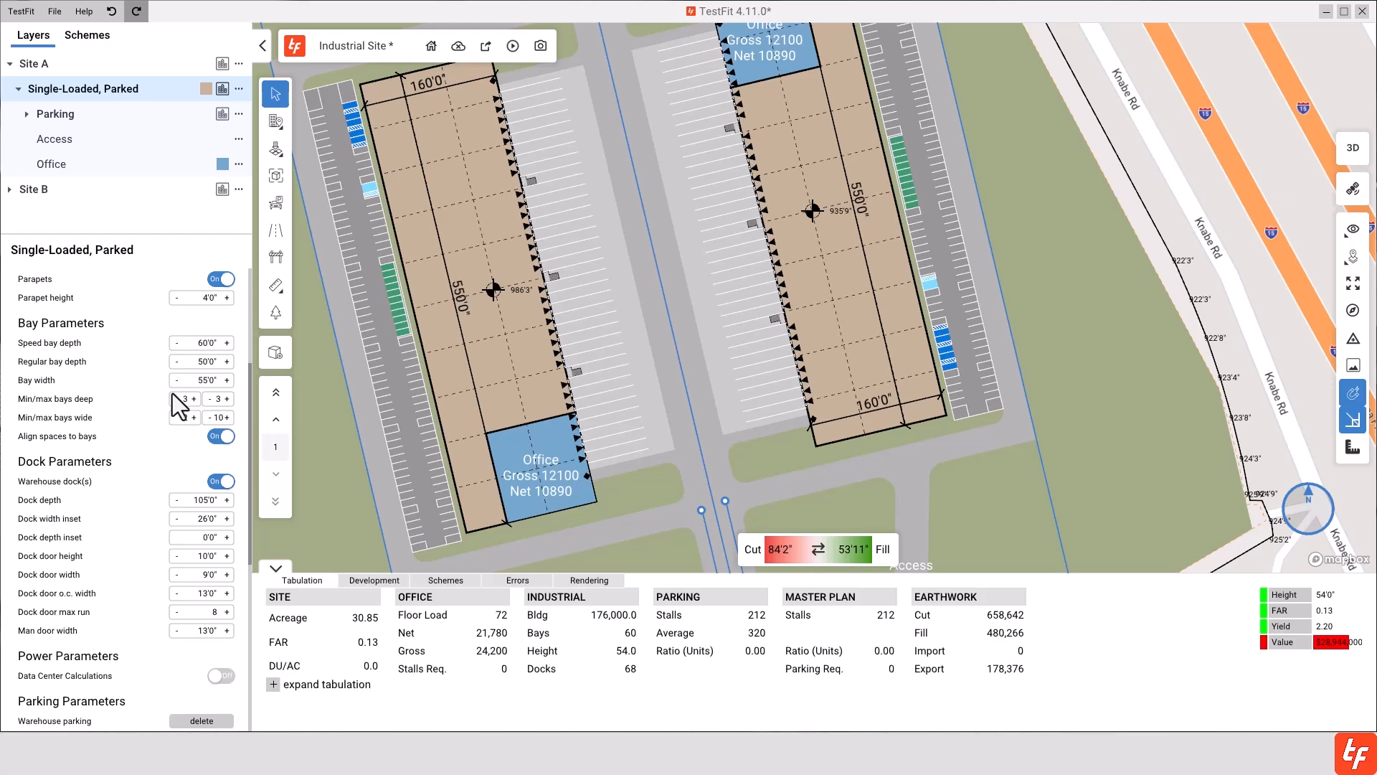
- Reset the warehouse axis, and change it so the Site A buildings run east–west
scroll(654, 423, "down", 5)
scroll(218, 393, "up", 3)
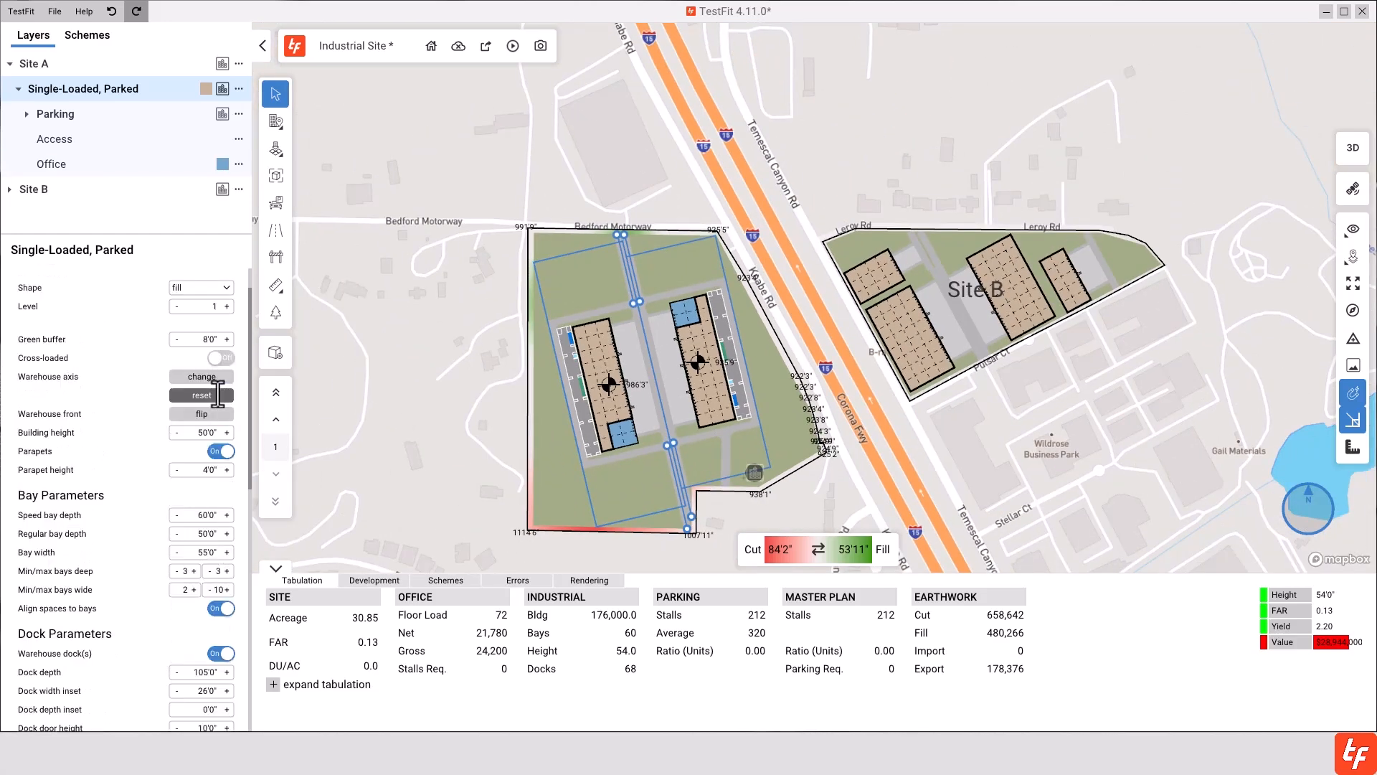
left_click(226, 395)
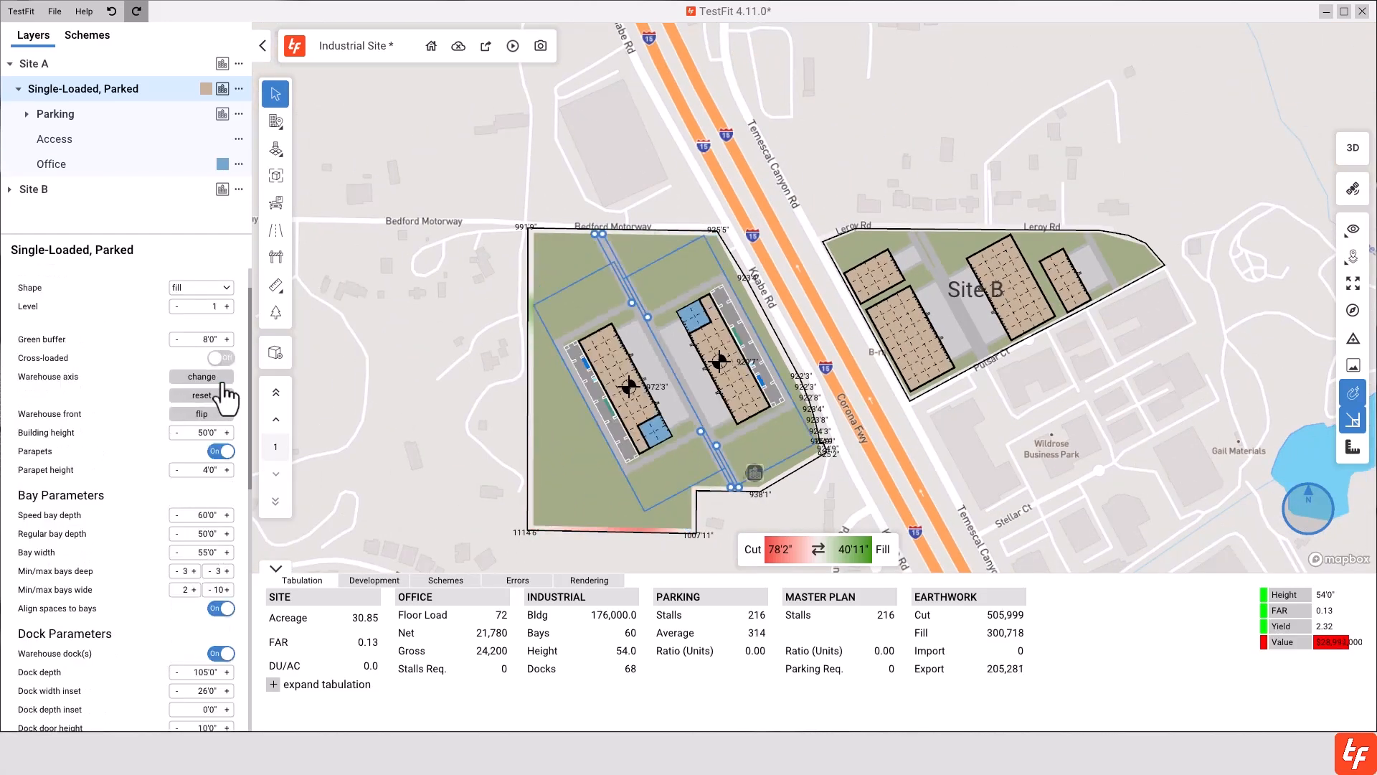
left_click(225, 383)
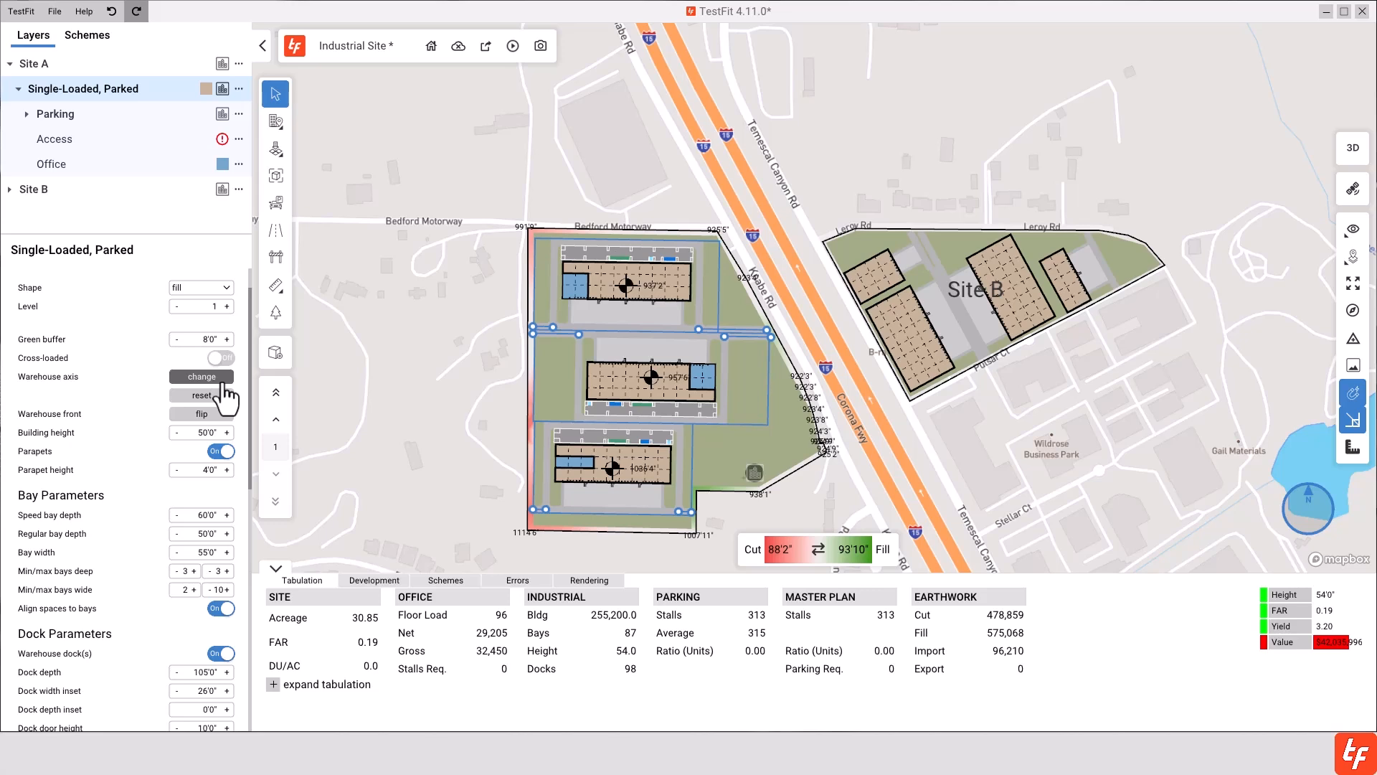
- Turn off the ring roads and access roads for the Site A warehouses
scroll(215, 402, "down", 3)
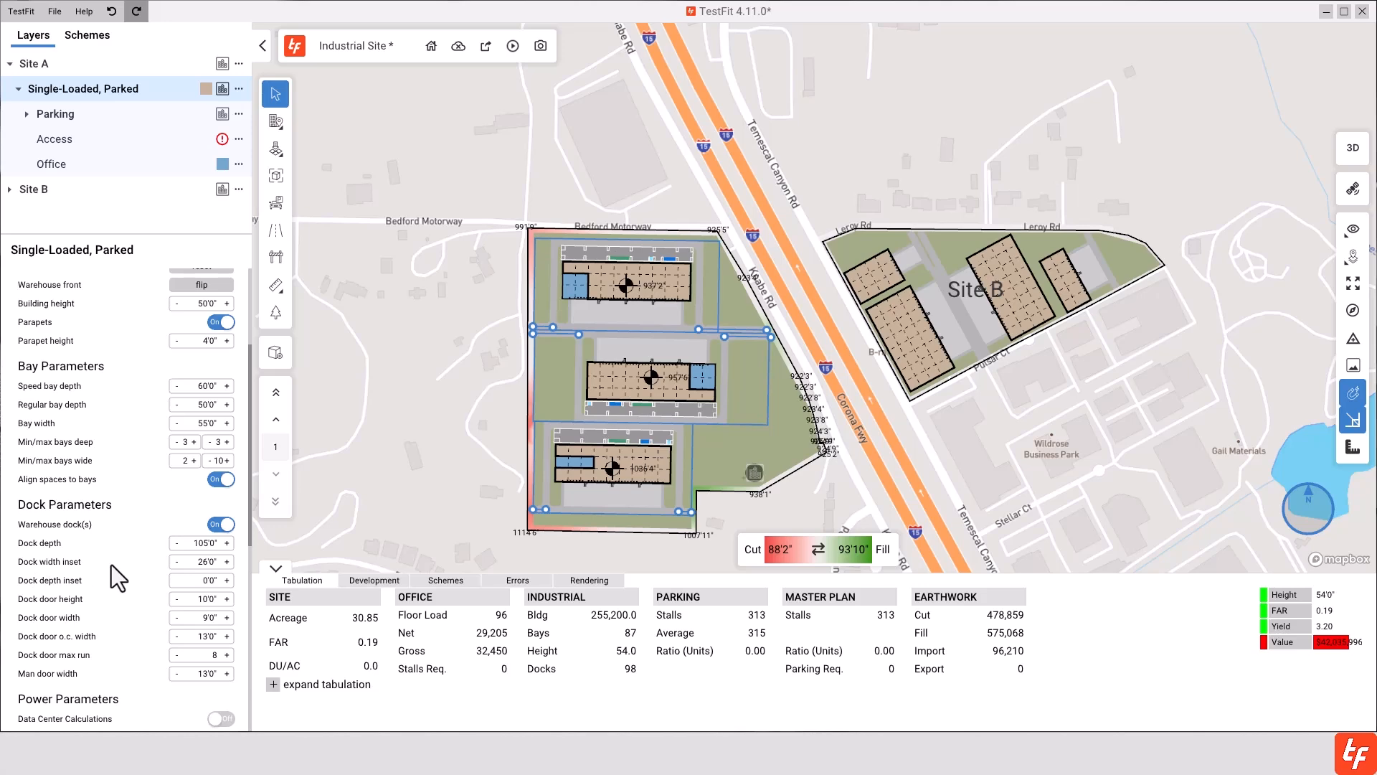
scroll(111, 565, "down", 10)
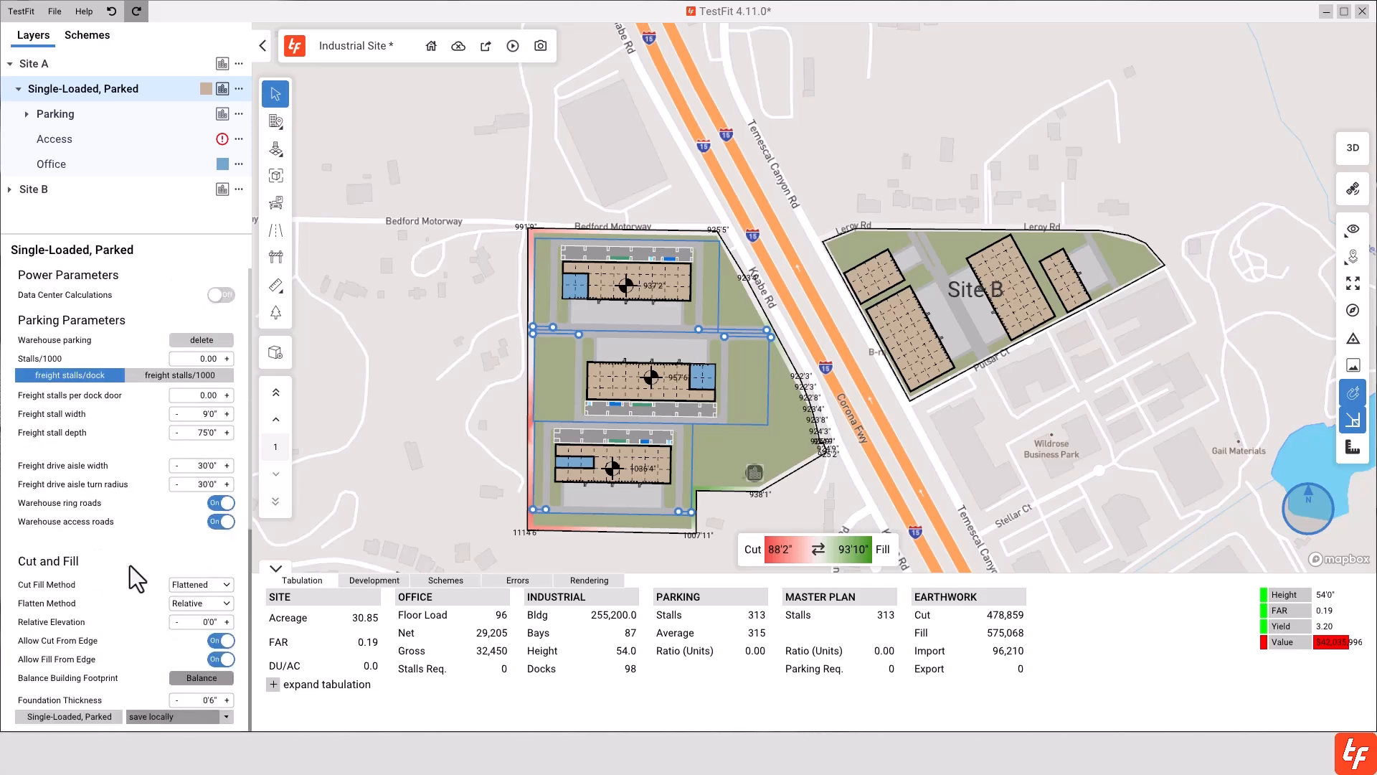
left_click(221, 503)
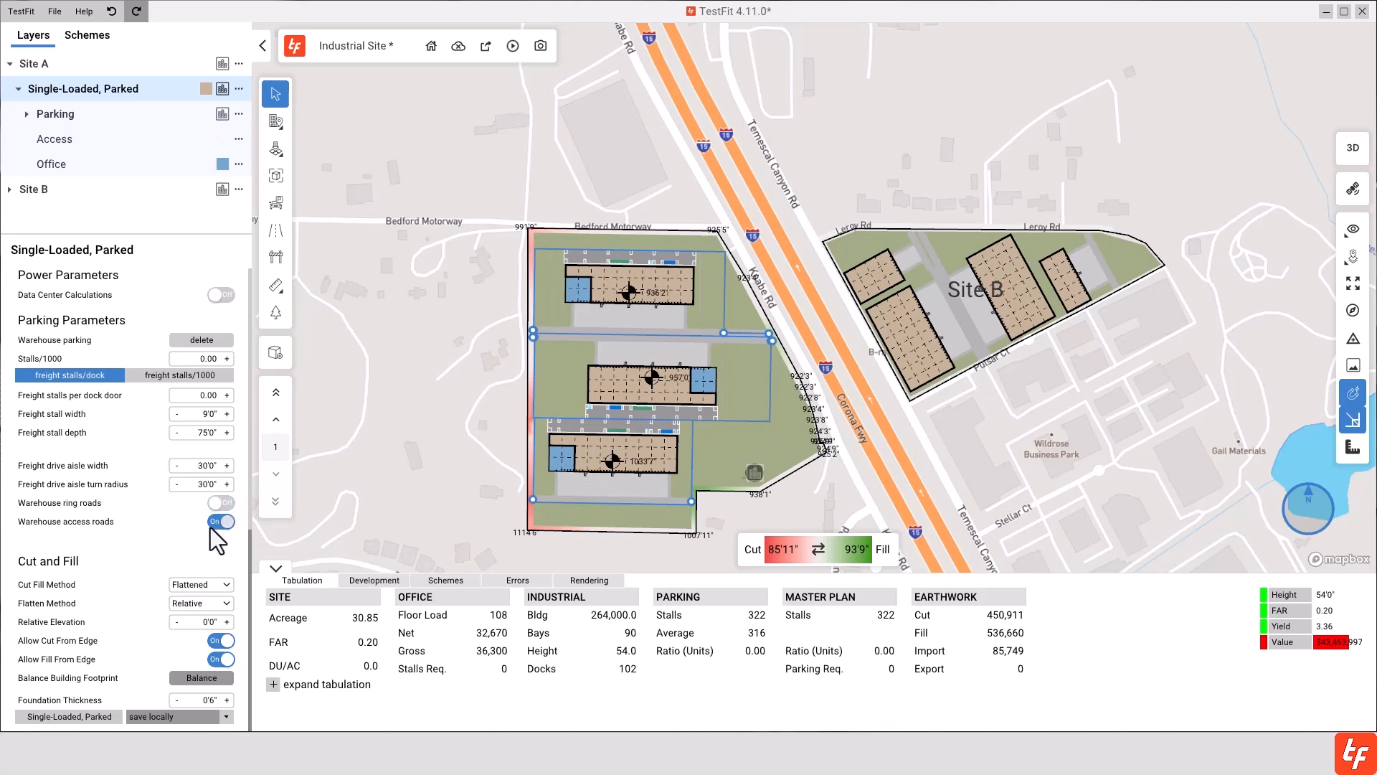
left_click(219, 522)
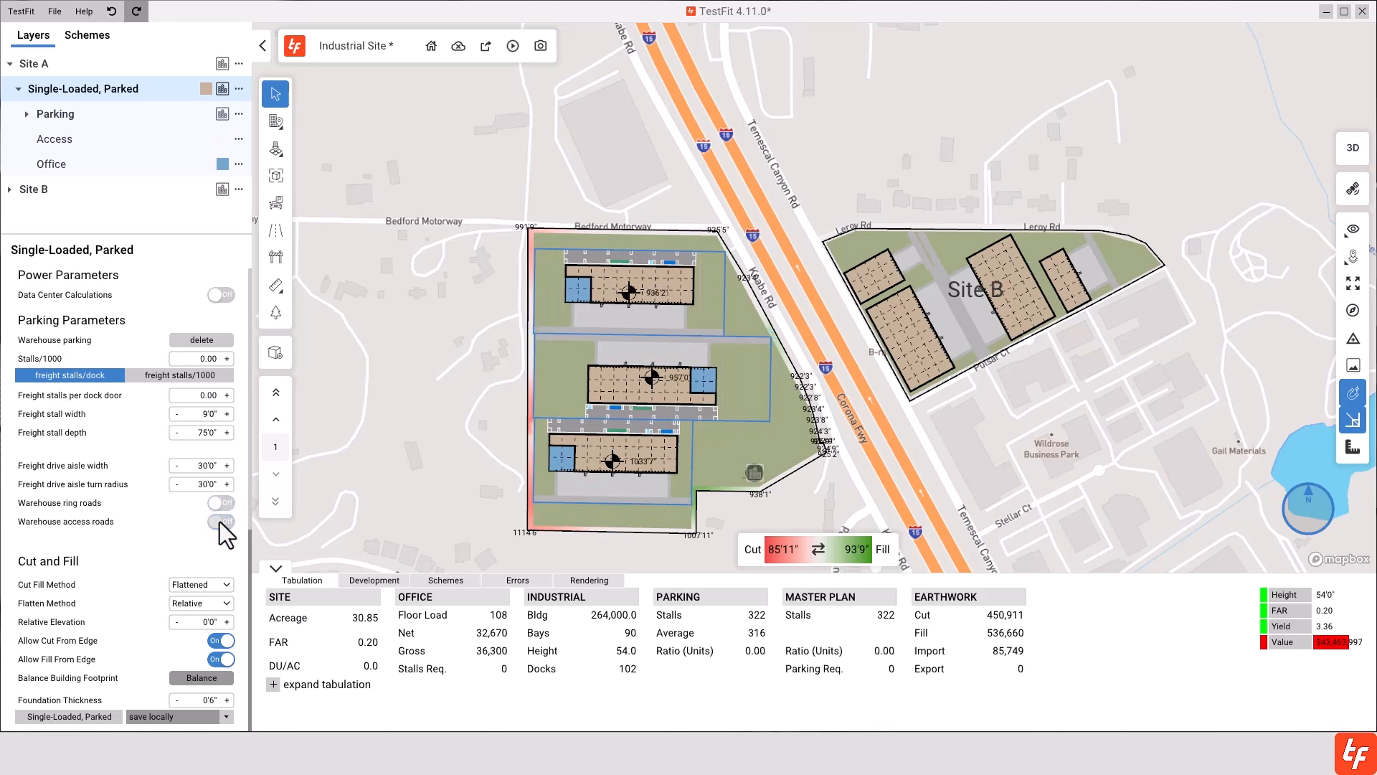